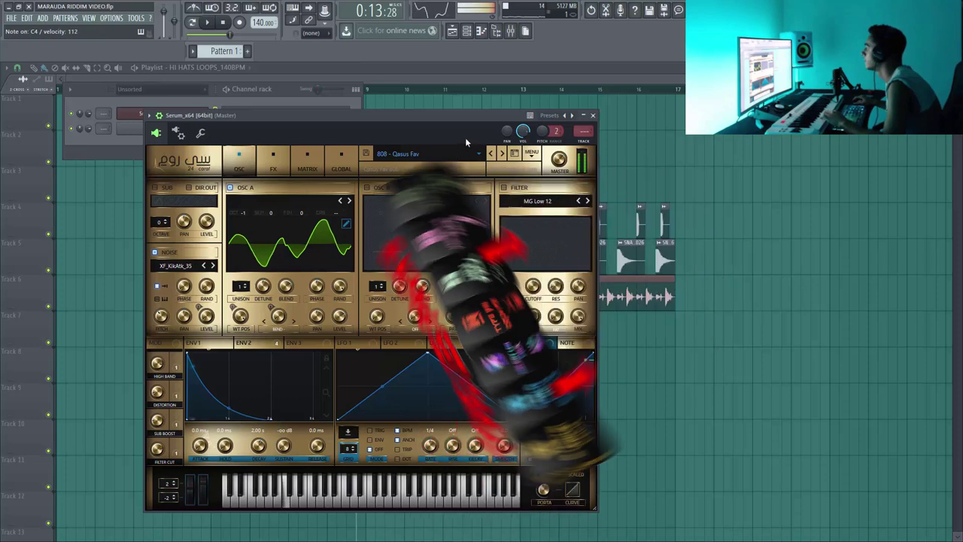
- Shorten the decay of Envelope 1 in the 808 Serum patch to 799 ms and close the synth
drag(465, 116, 464, 93)
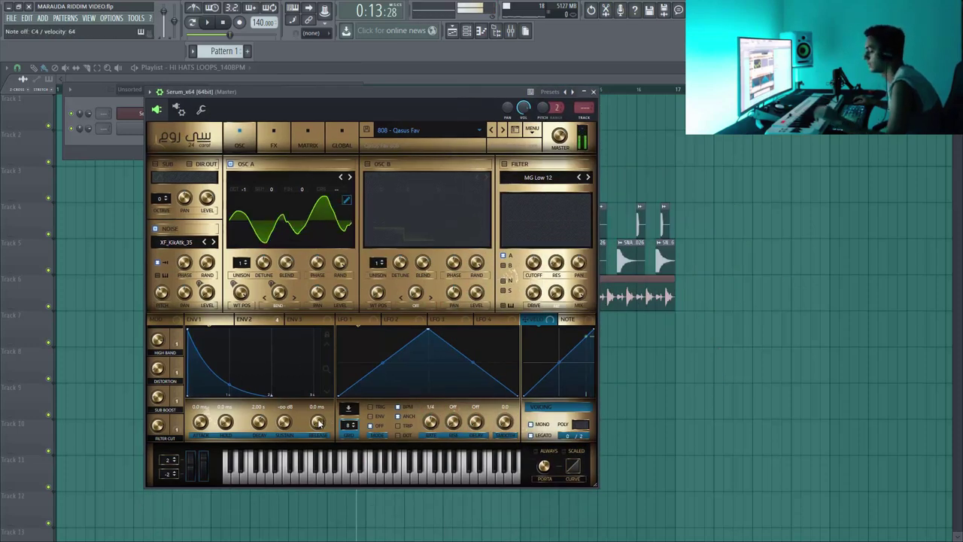
drag(261, 422, 261, 427)
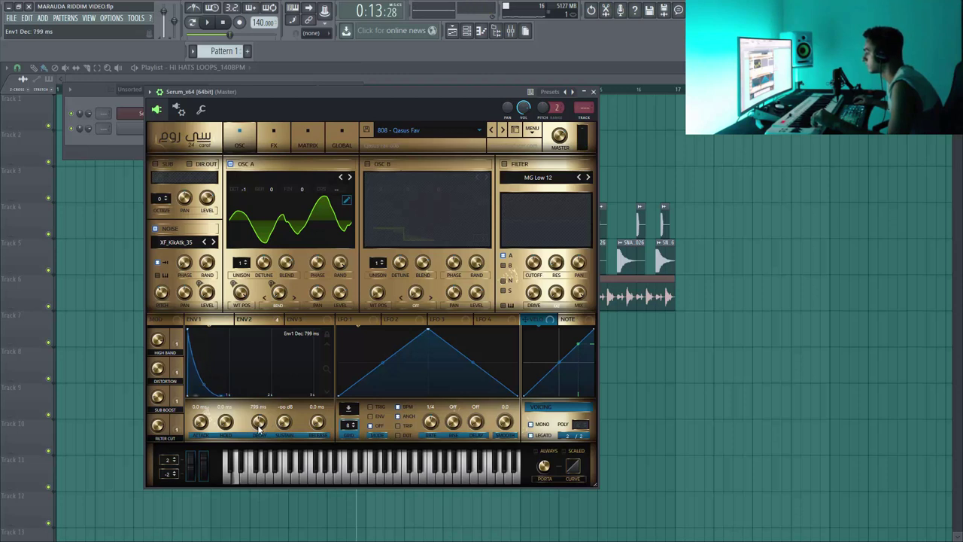
click(594, 92)
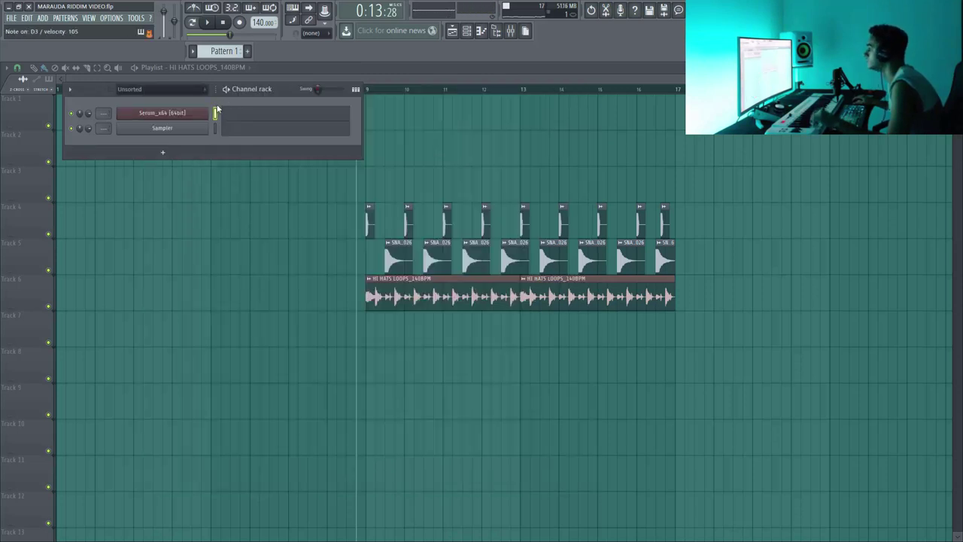
- Fill the 808 Serum channel's piano roll with eight half-bar D3 notes across four bars and play the pattern
click(231, 115)
scroll(98, 248, down, 4)
scroll(76, 252, down, 4)
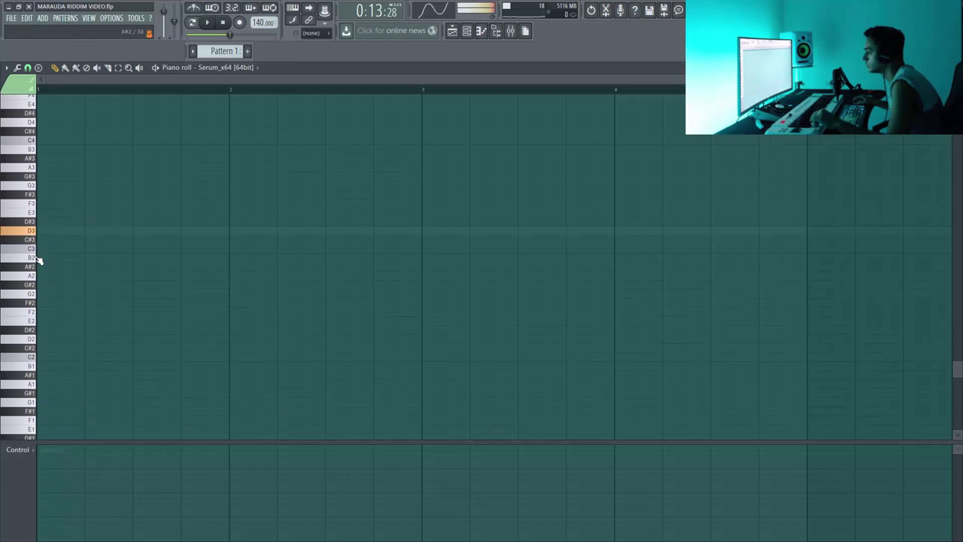
key(space)
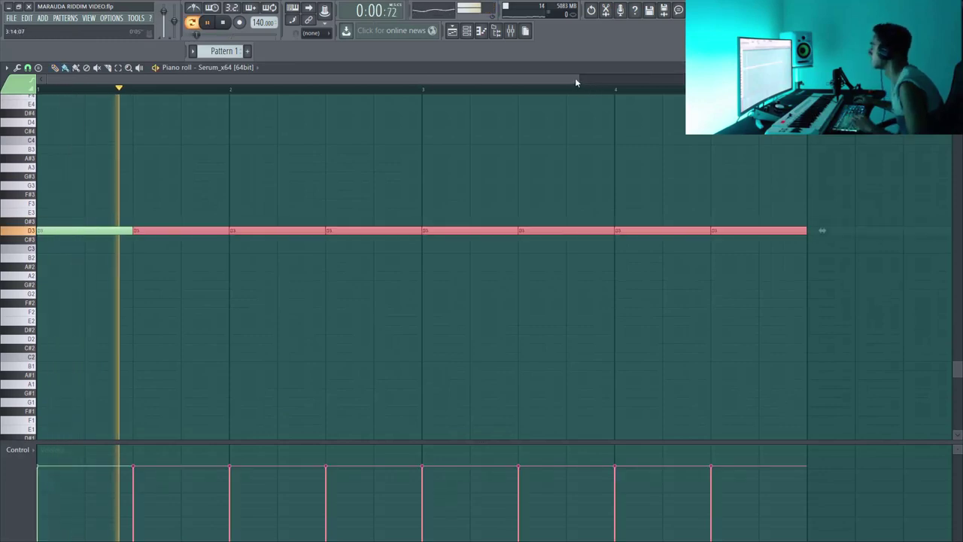
drag(575, 78, 949, 78)
key(Escape)
- Set the 808 Serum patch's Envelope 1 decay to 875 ms while the pattern loops
click(146, 114)
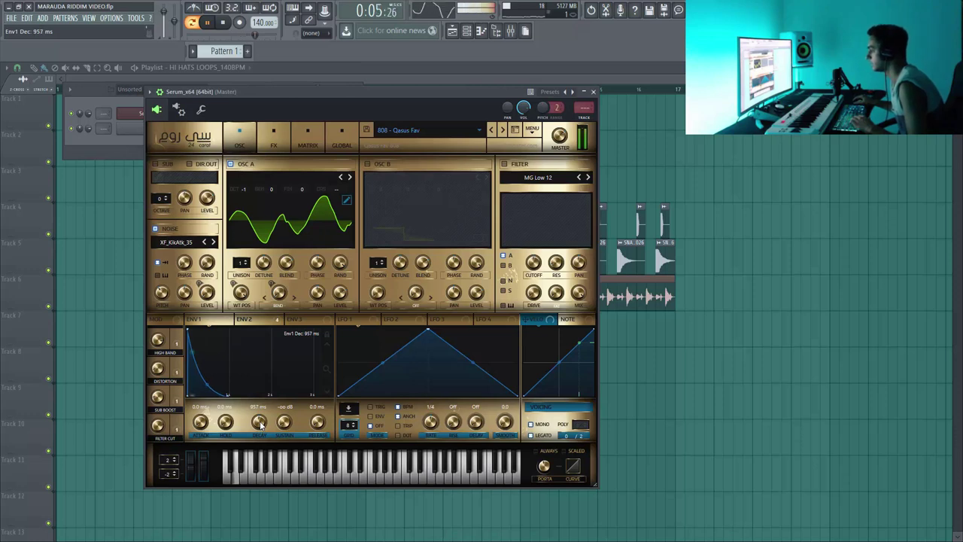
scroll(260, 423, up, 3)
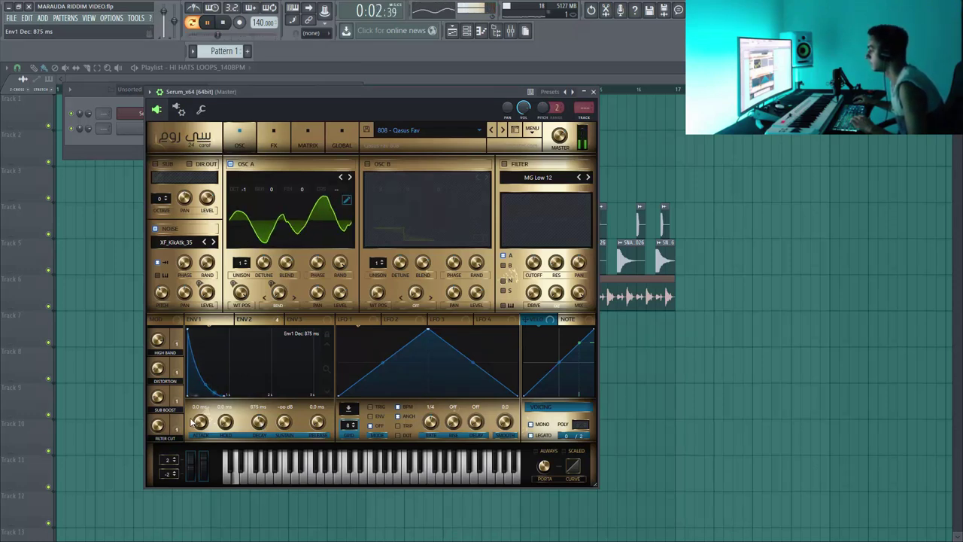
click(594, 92)
key(space)
- Load Fruity parametric EQ 2 in the first slot of mixer Insert 7 and lower its band 7 high shelf
key(F9)
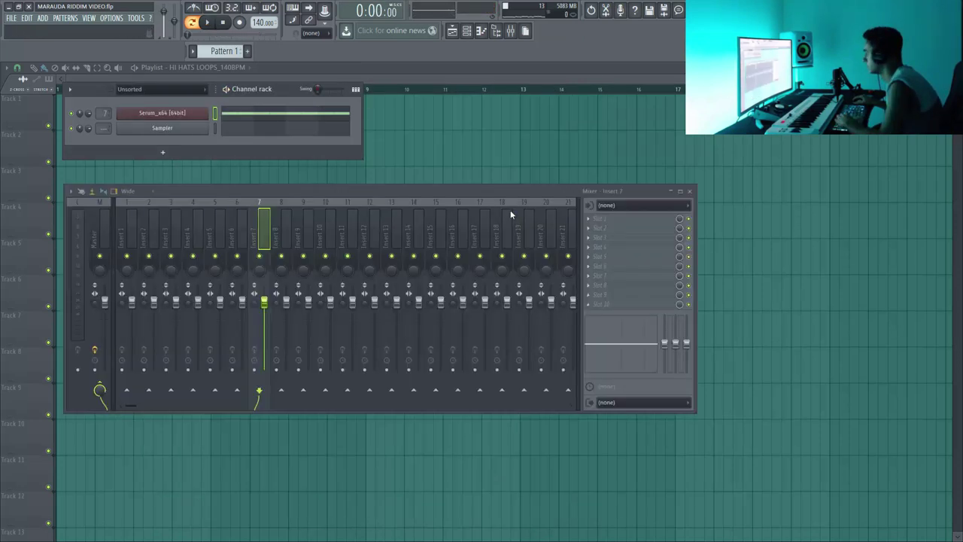
click(594, 223)
click(764, 364)
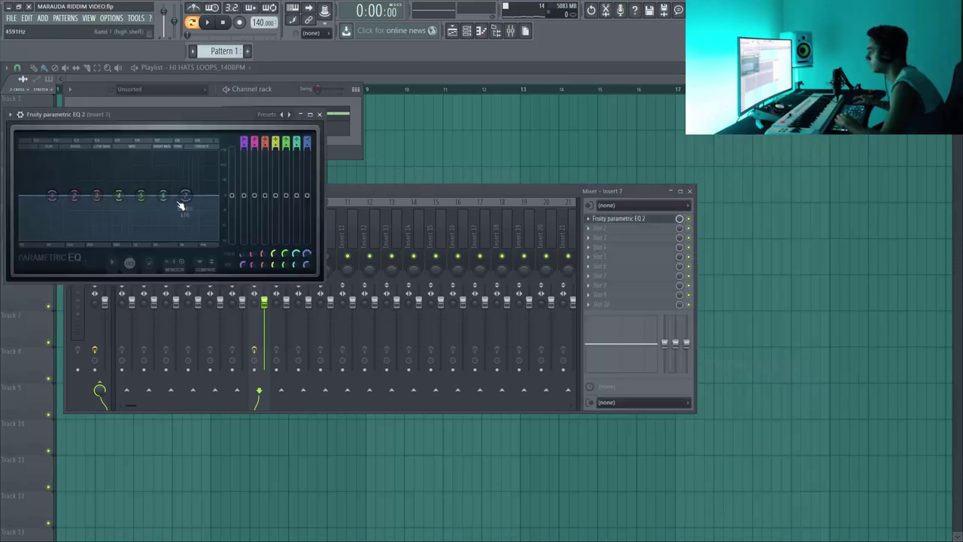
drag(229, 125, 424, 169)
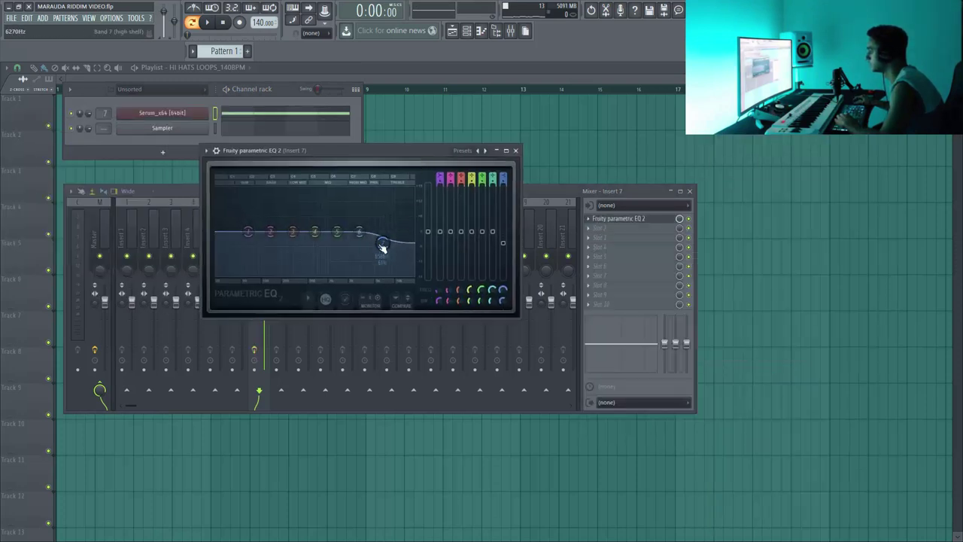
- Boost EQ band 2 in the sub range and reset the EQ's main level to its default
key(space)
drag(246, 208, 243, 204)
mouse_move(428, 231)
mouse_down()
mouse_move(429, 254)
mouse_move(428, 240)
mouse_up()
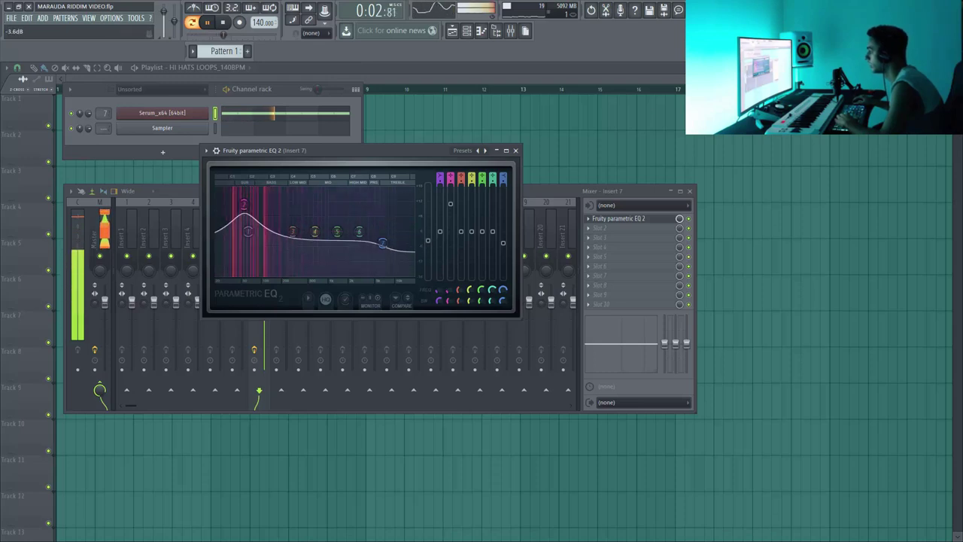
right_click(428, 235)
click(440, 244)
key(space)
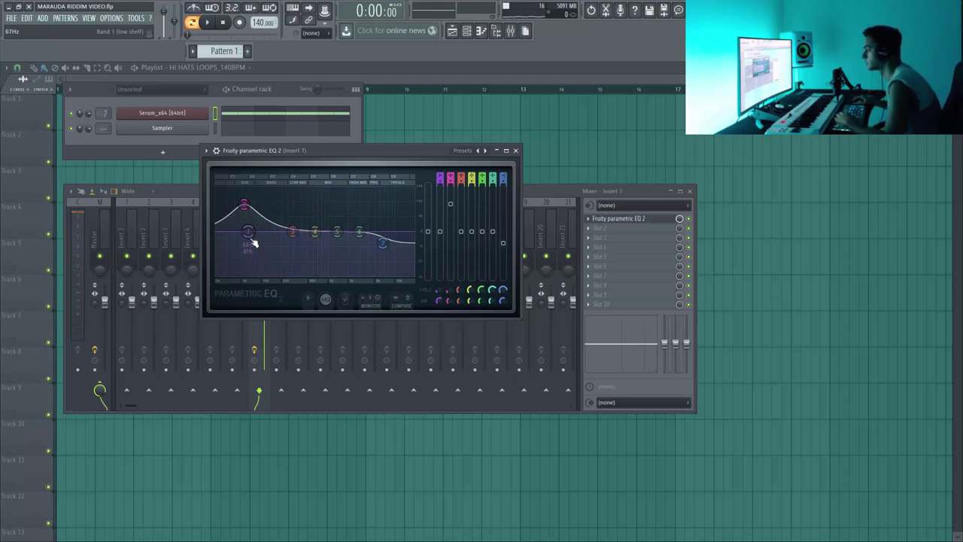
- Cut EQ band 1 to -18 dB at 23 Hz and boost band 2 to about 12.2 dB at 47 Hz
key(space)
drag(248, 234, 219, 276)
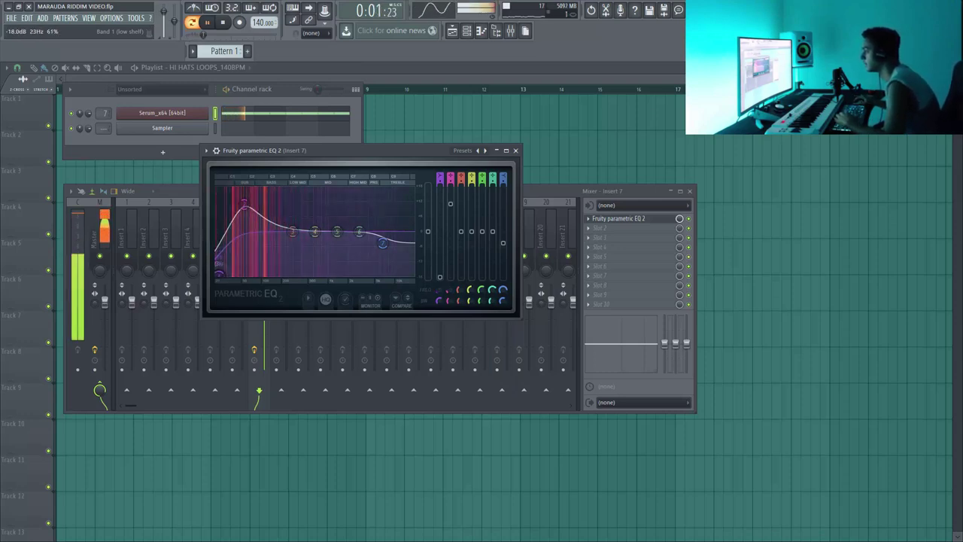
drag(245, 205, 240, 201)
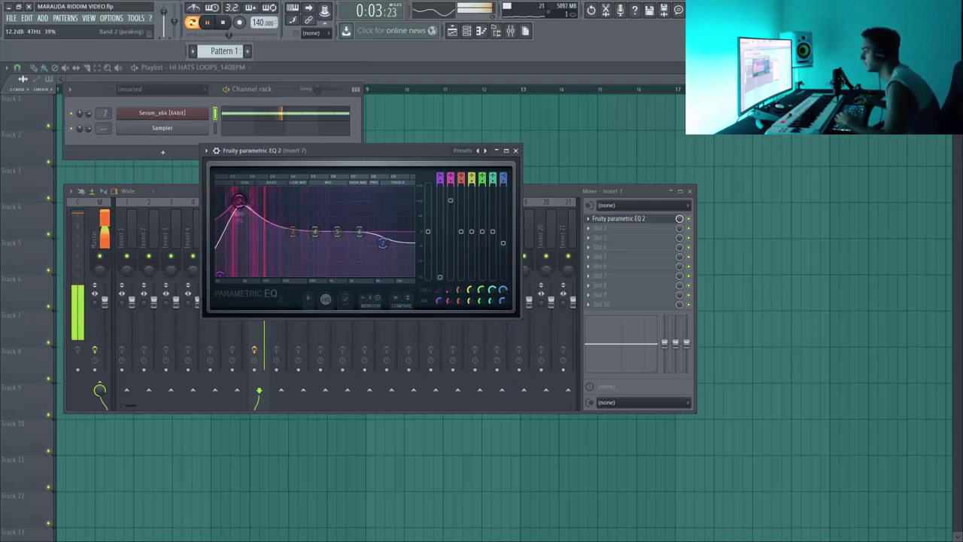
click(516, 150)
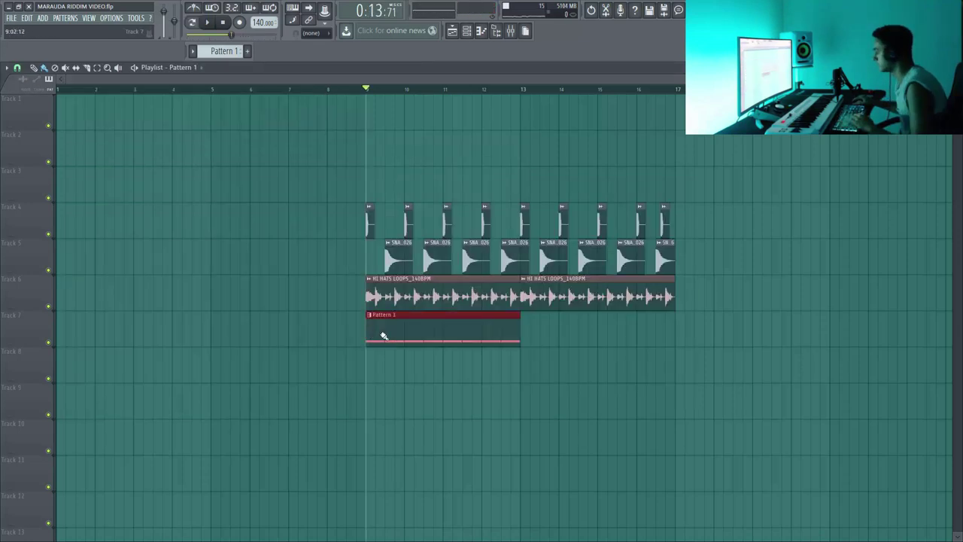
- Place two Pattern 1 clips on Track 7 from bar 9 to bar 17 and play the arrangement
key(space)
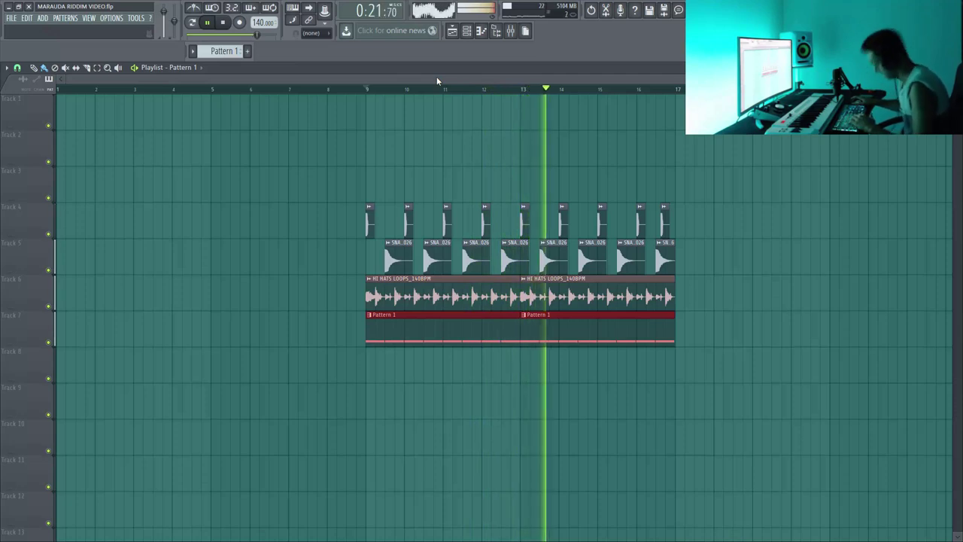
key(space)
- Insert a second Serum_x64 channel above the existing Serum in the channel rack
key(F6)
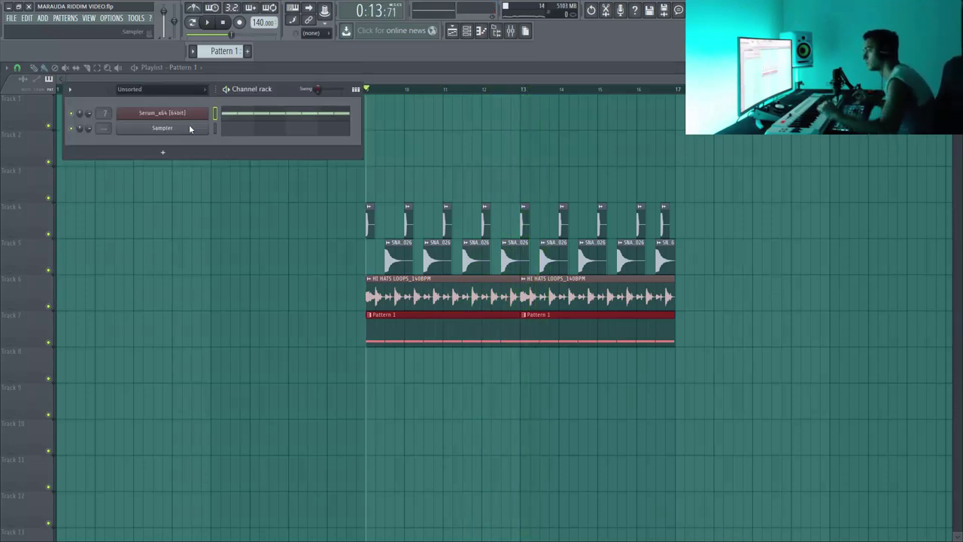
right_click(185, 115)
mouse_move(230, 174)
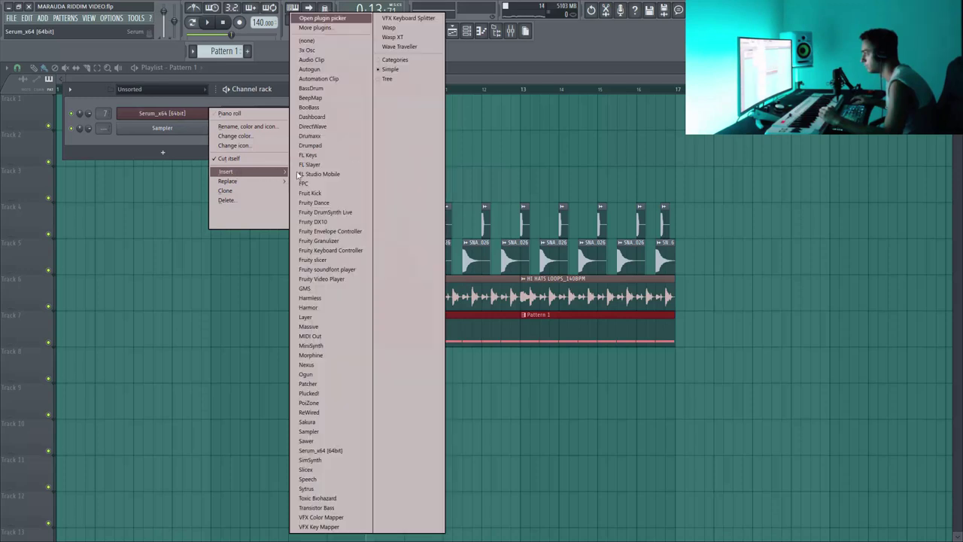
click(342, 453)
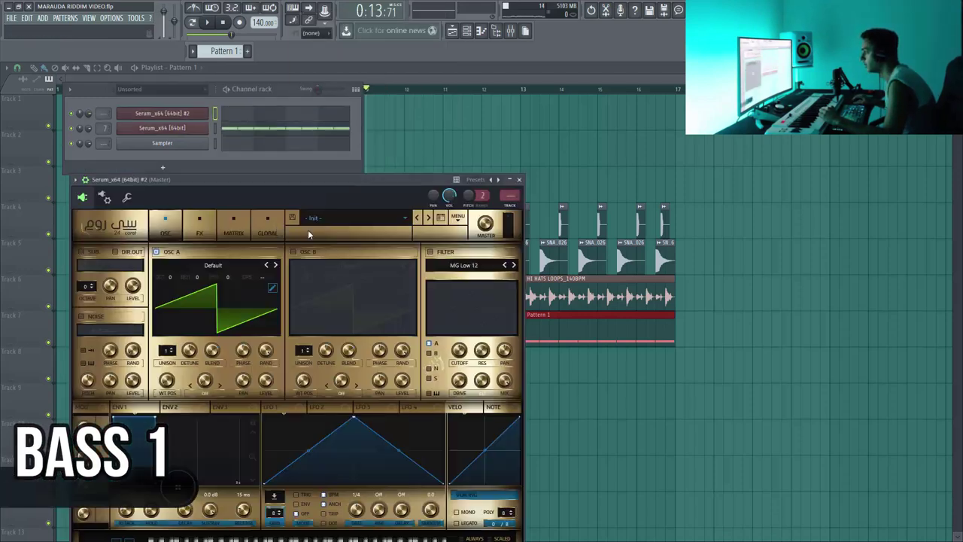
drag(283, 182, 317, 128)
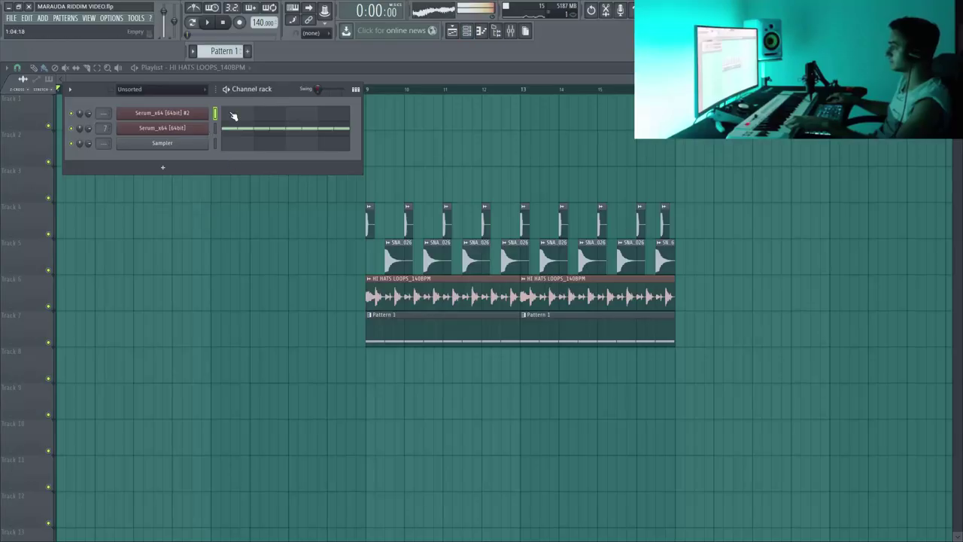
- Fill Serum #2's piano roll with eight D3 notes slightly under half a bar long across four bars, snapping to Line
click(233, 116)
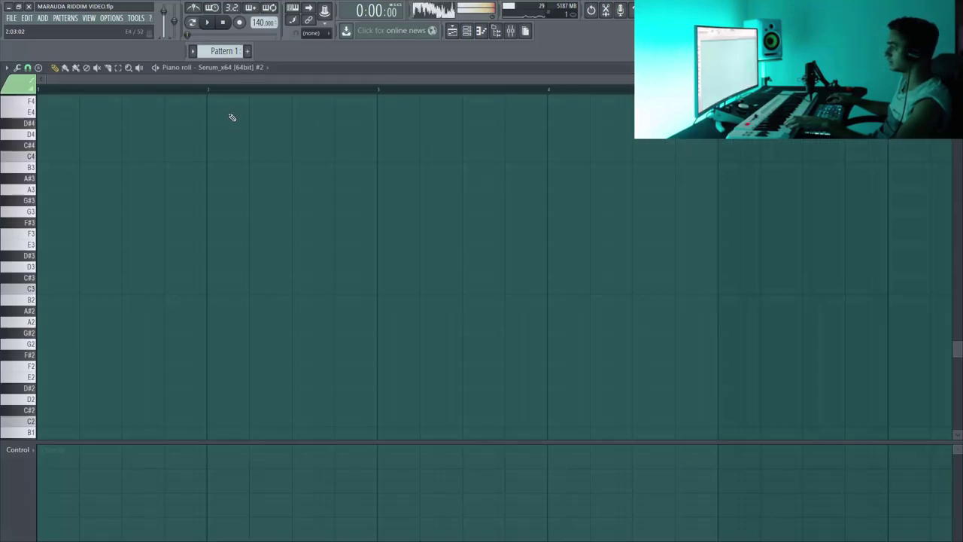
scroll(49, 248, down, 3)
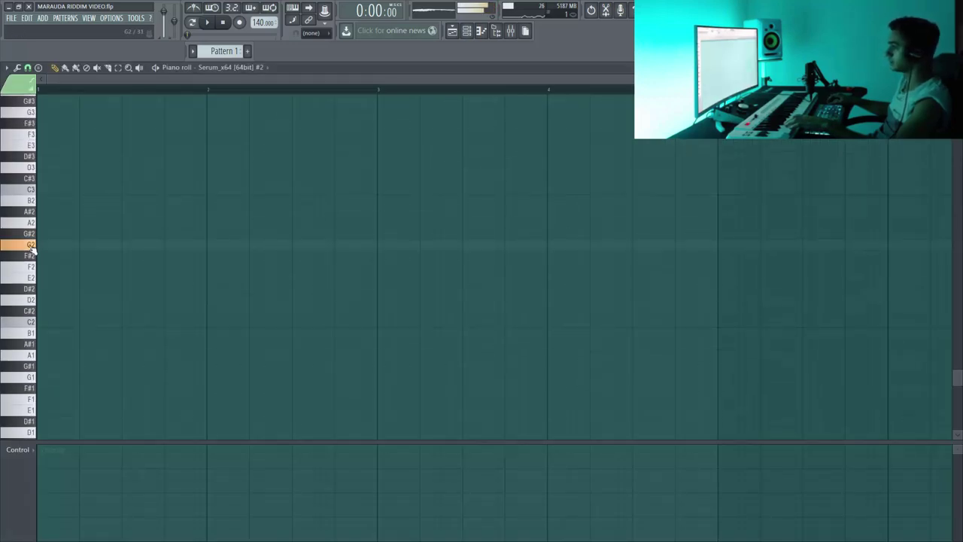
scroll(31, 248, up, 4)
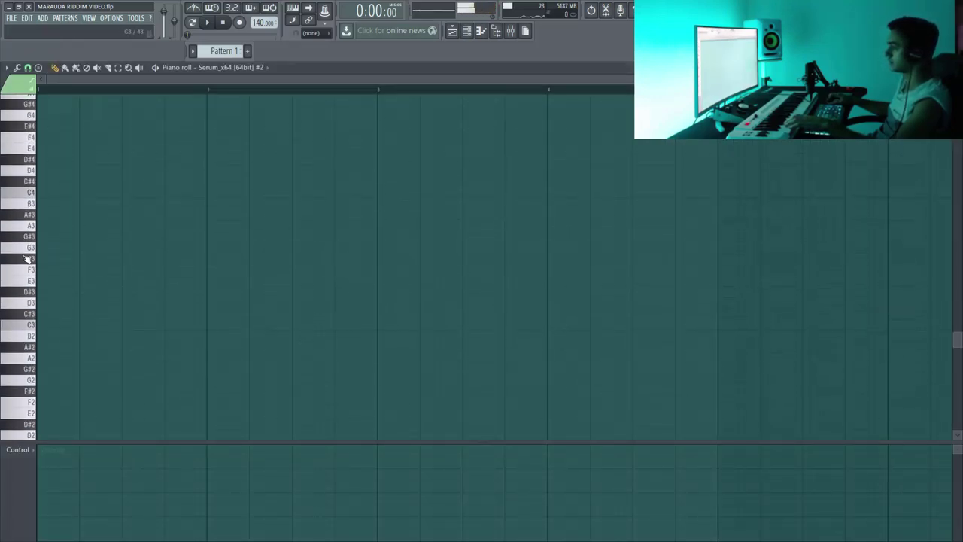
click(43, 300)
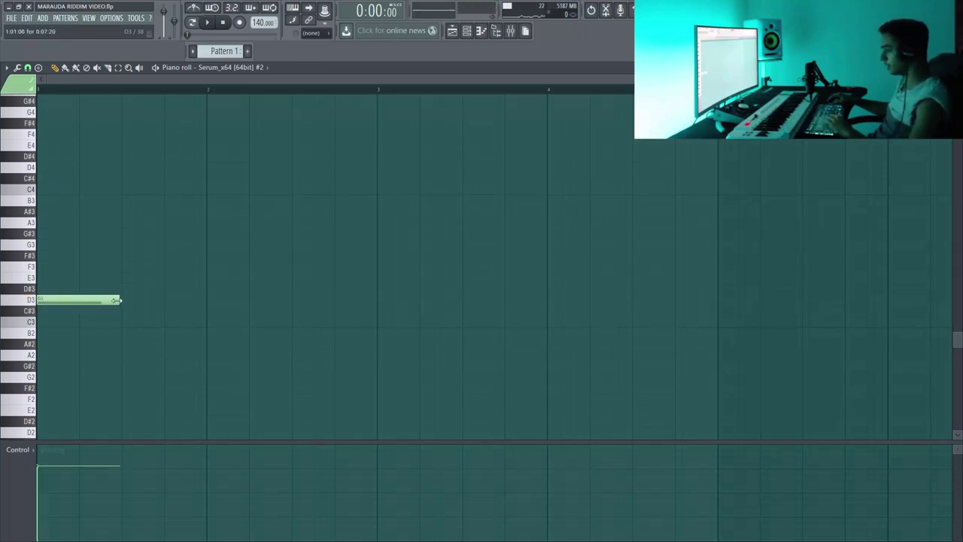
click(29, 71)
click(36, 93)
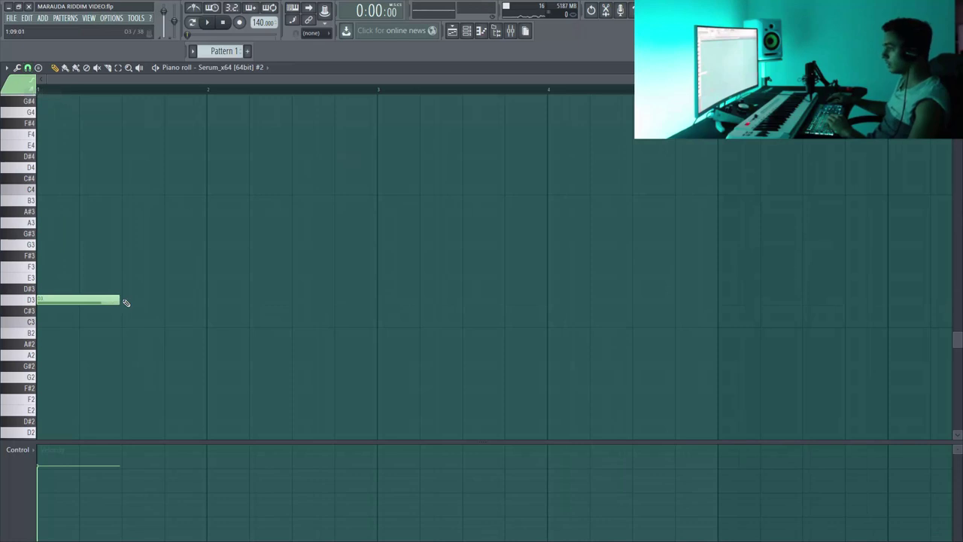
drag(176, 300, 624, 300)
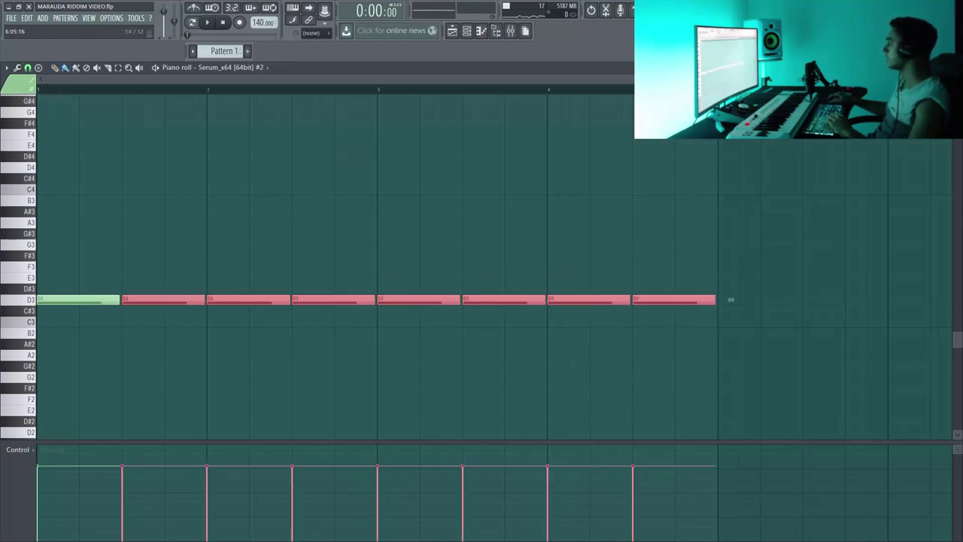
key(Escape)
- Play the playlist arrangement from bar 9 to check the drums and sub
click(369, 92)
key(space)
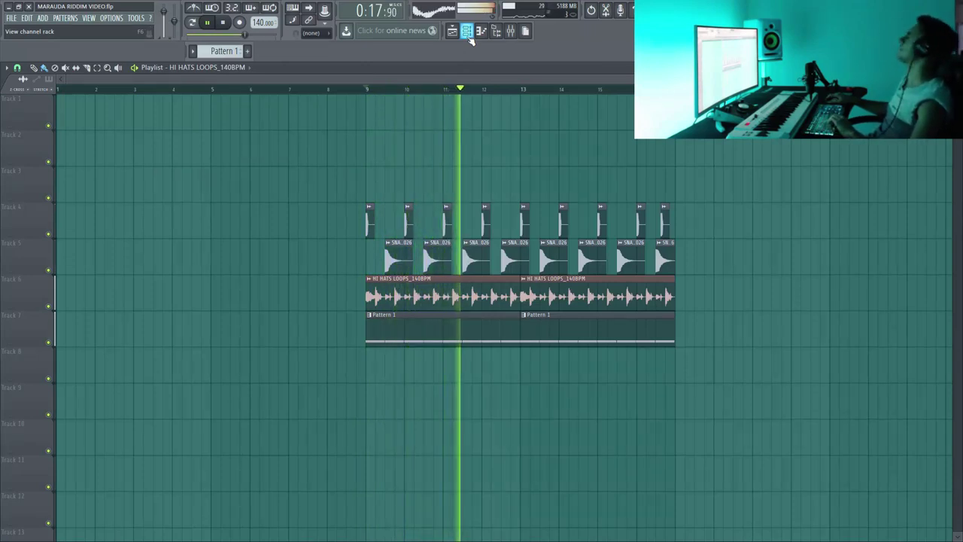
key(space)
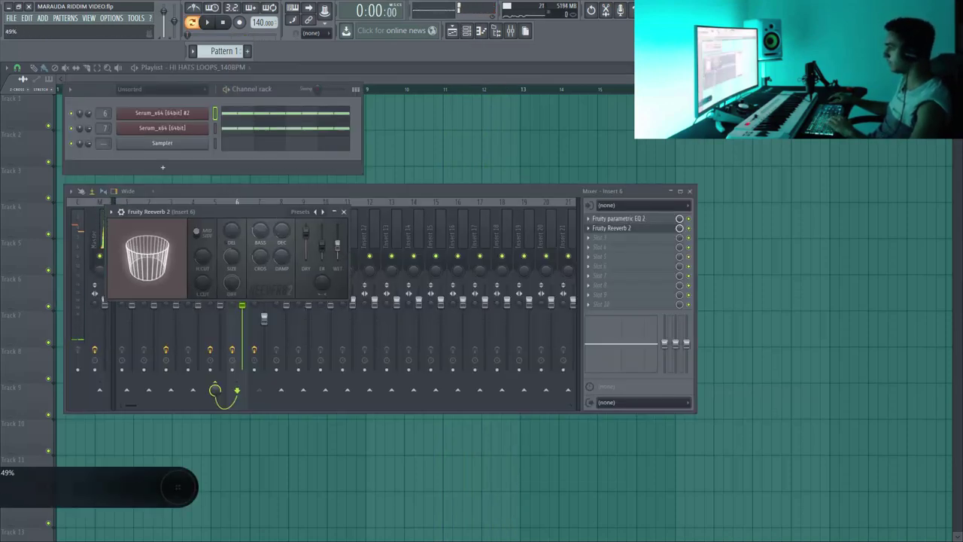
- Apply The Venue preset to Fruity Reeverb 2 on Insert 6 and set its wet level to 16%
key(space)
click(322, 211)
drag(337, 237, 337, 254)
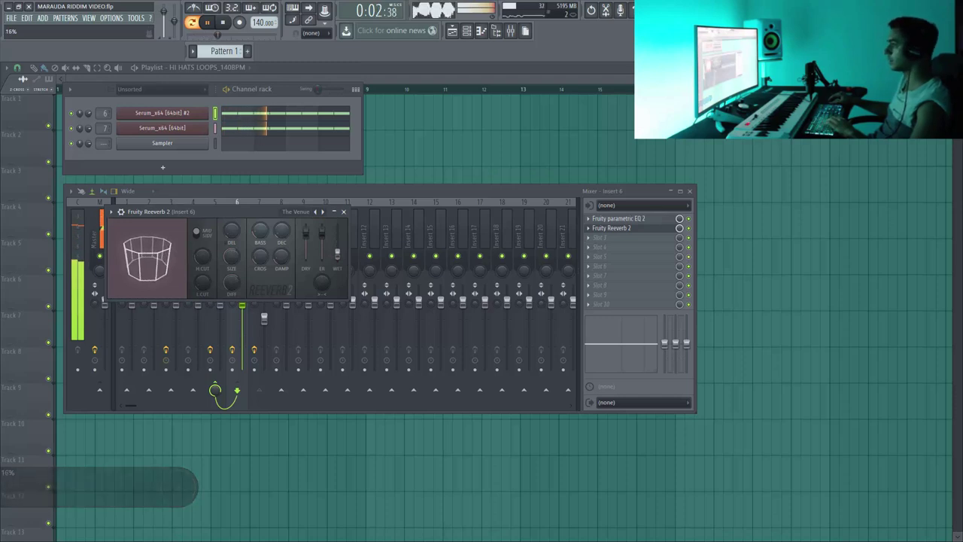
click(343, 211)
- Lower the channel volume of Serum #2 slightly and replay the pattern
key(space)
drag(92, 113, 91, 122)
key(space)
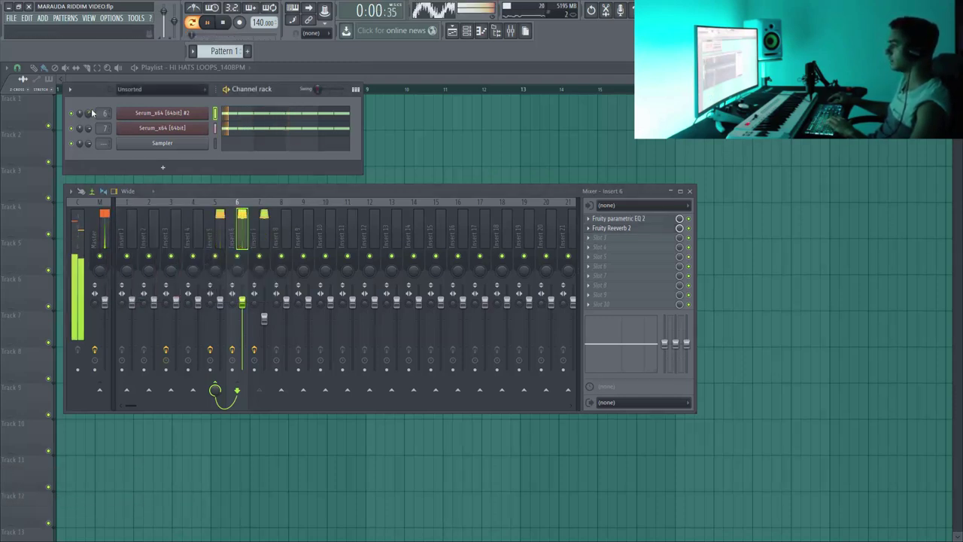
- Insert a third Serum_x64 channel from Serum #2 in the channel rack
key(F12)
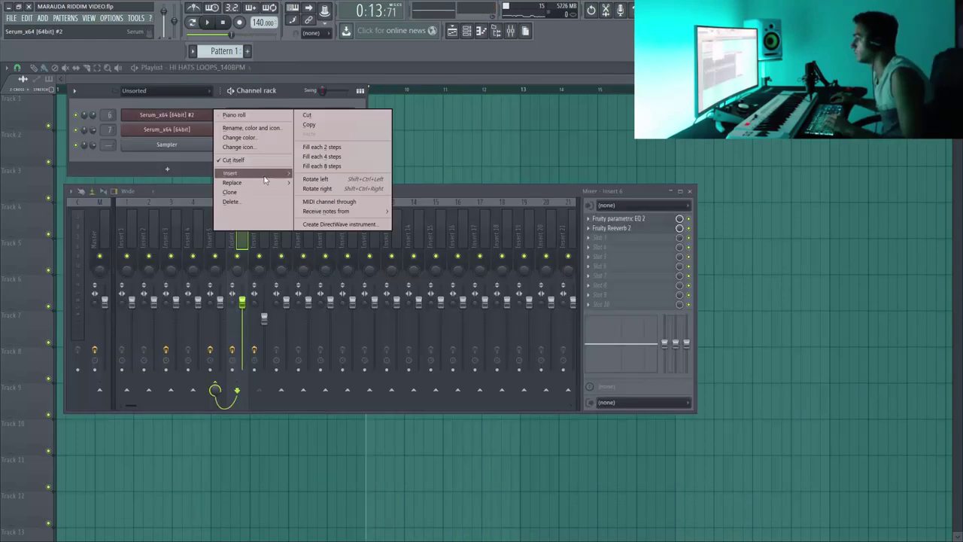
mouse_move(265, 180)
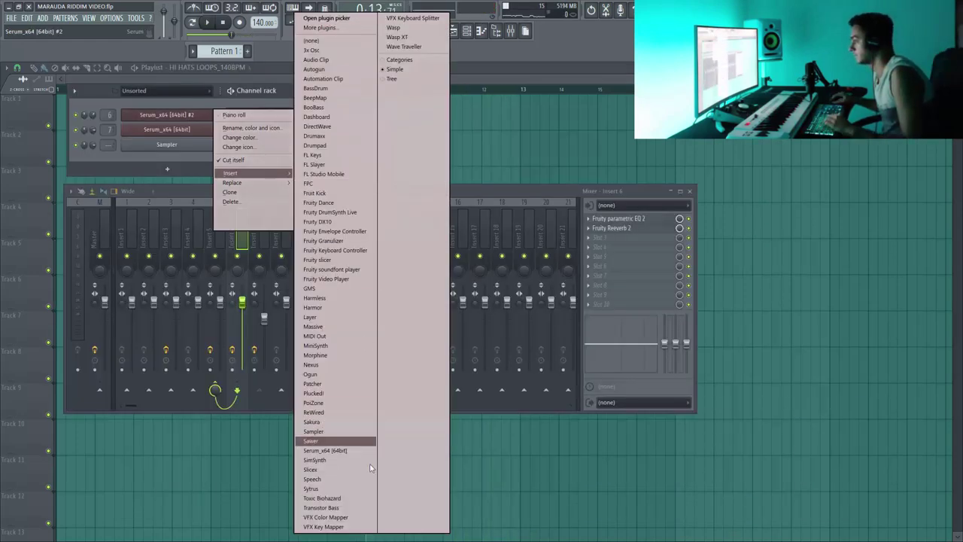
click(362, 450)
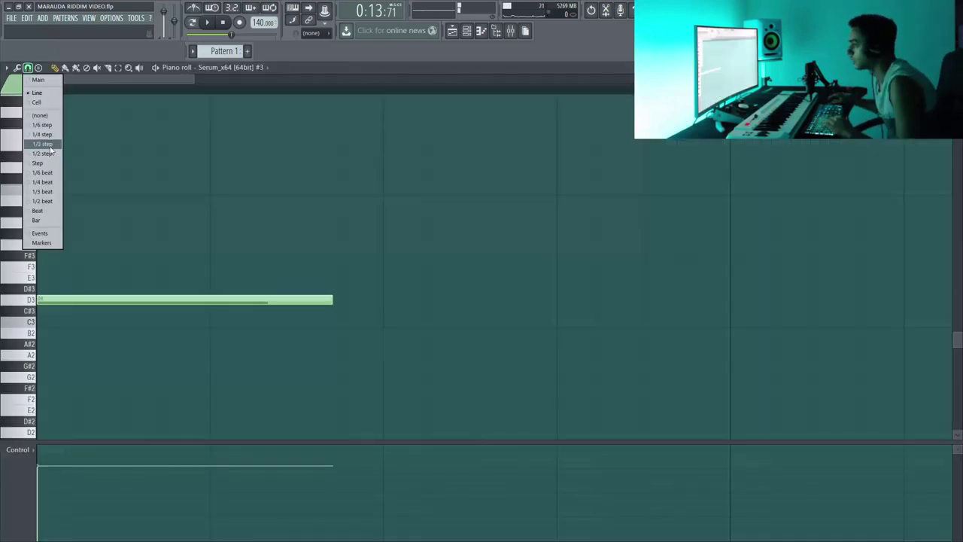
- Set snapping to 1/3 step, shorten Serum #3's D3 note to 0:01:04 and repeat it as a three-note triplet within the first beat
click(42, 144)
drag(332, 299, 54, 309)
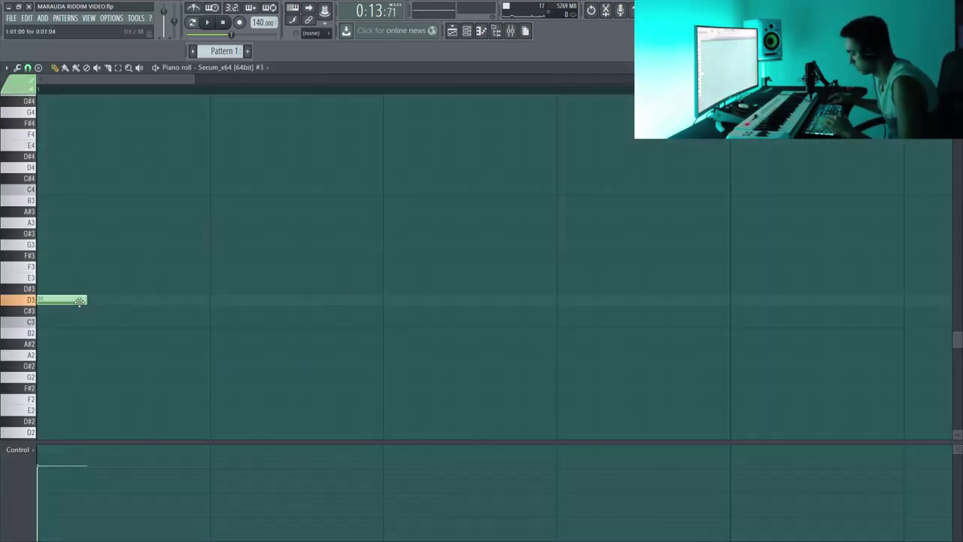
key(space)
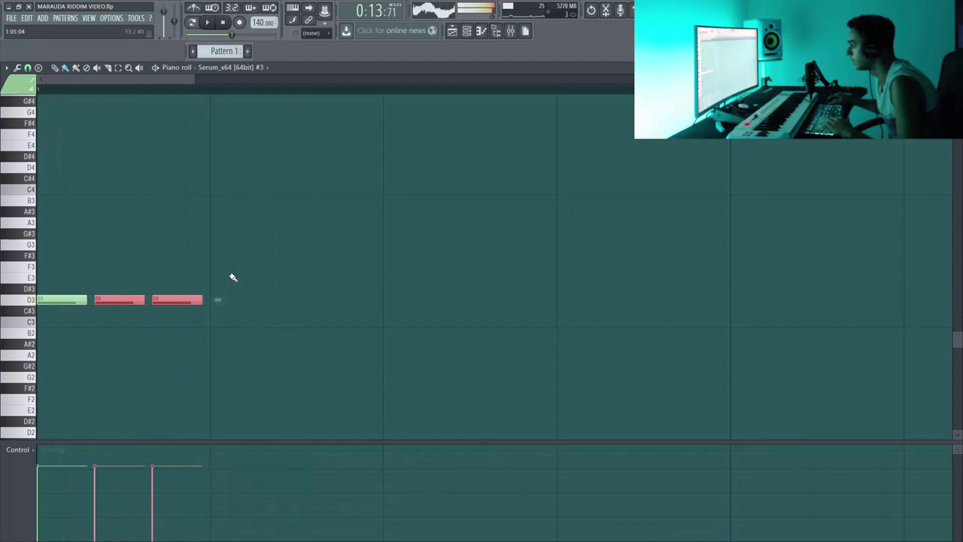
- Switch off Serum #2 and Serum #3 in the channel rack for comparison and audition the D3 triplet
key(space)
click(466, 30)
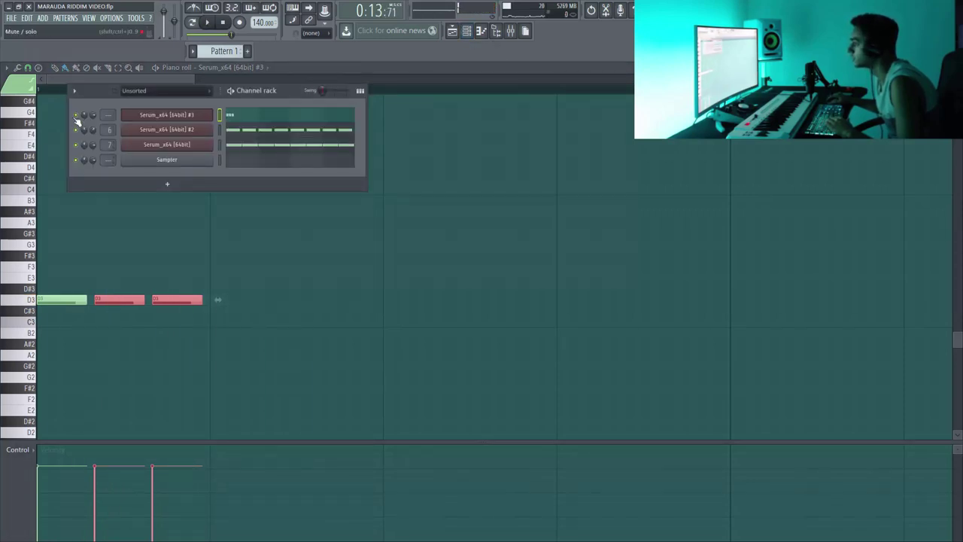
key(space)
key(space)
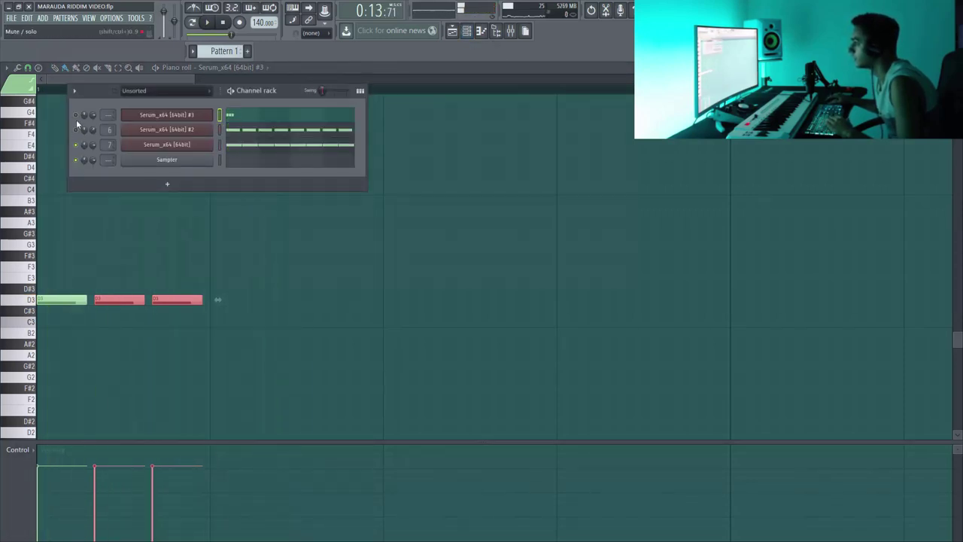
click(335, 70)
key(space)
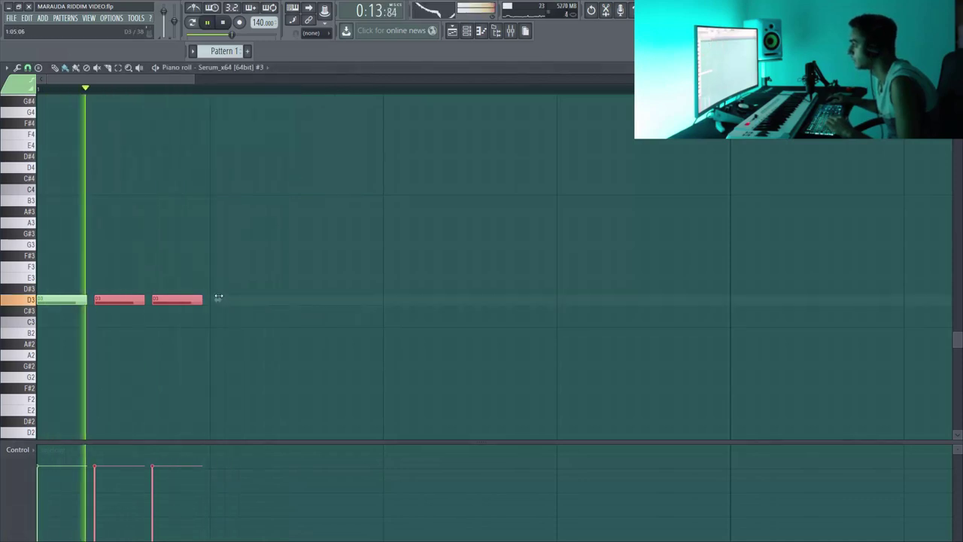
- Fill the rest of bar 1 with Serum #3 notes of varying length, raise the rhythm to D4 and play it back
click(256, 300)
drag(263, 300, 303, 300)
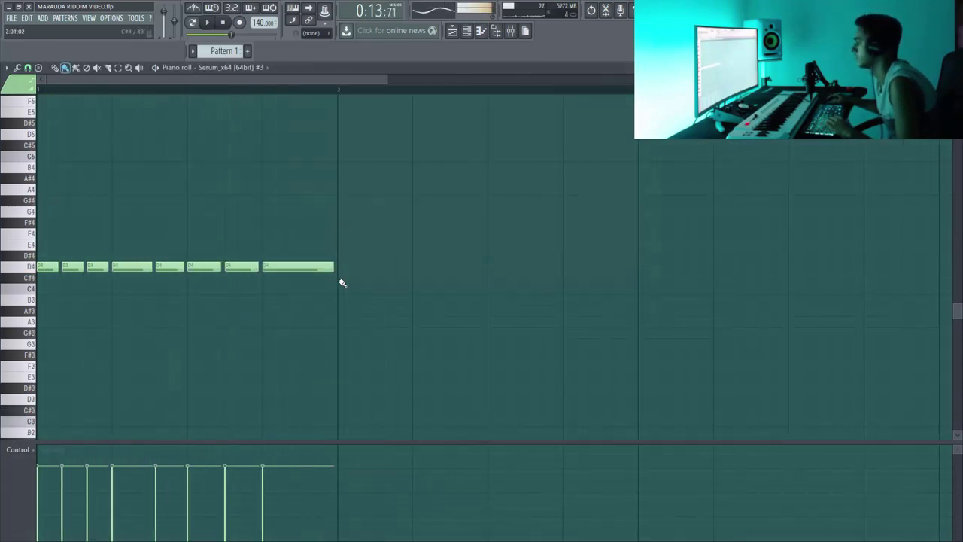
key(space)
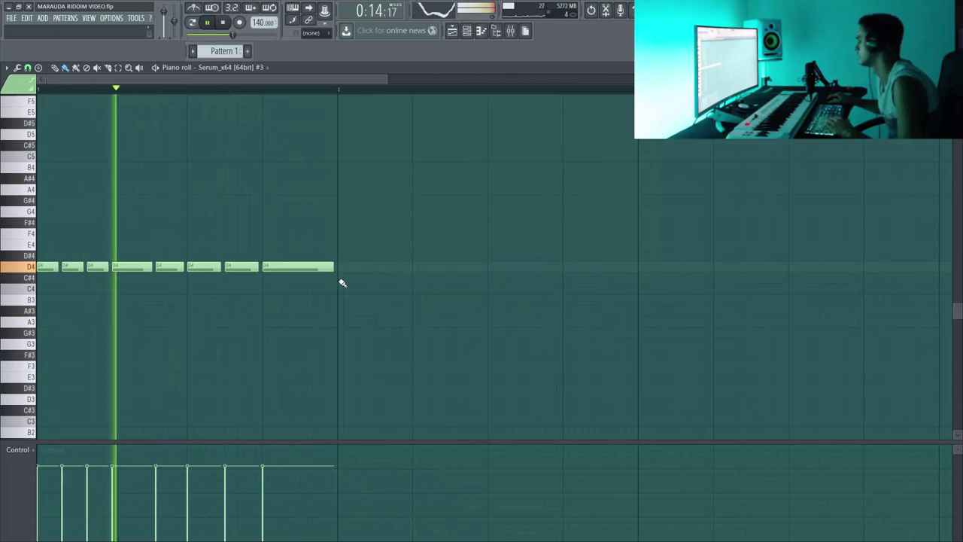
key(space)
click(28, 68)
click(36, 94)
key(space)
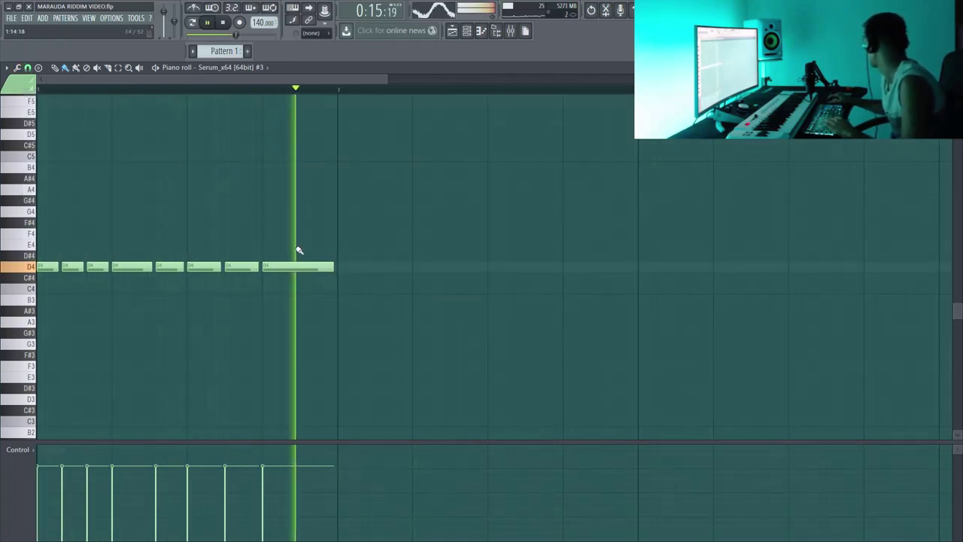
- Duplicate Serum #3's whole one-bar rhythm into bar 2
key(ctrl+a)
key(ctrl+b)
click(430, 323)
right_click(430, 324)
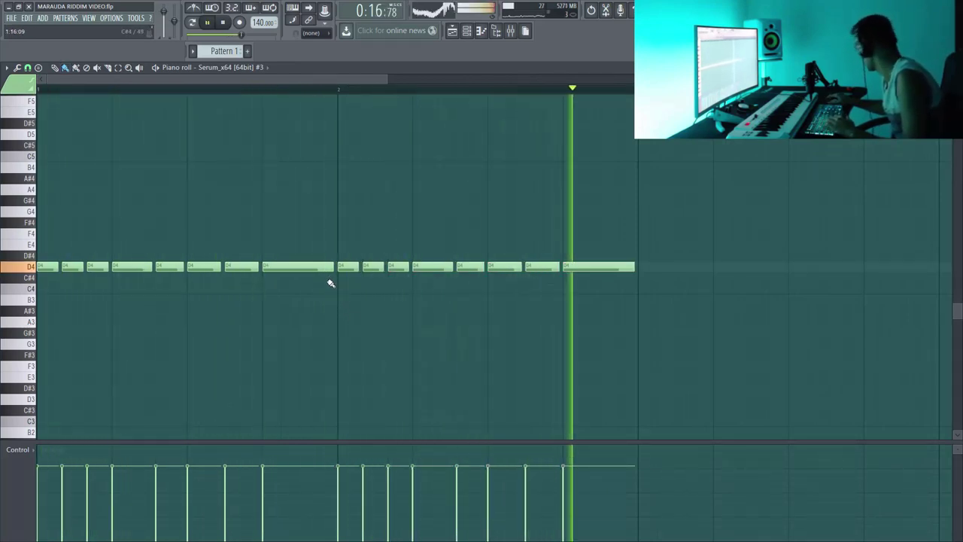
- Build Serum #3's rhythm out to four bars on D3 with extra short notes and play the pattern
click(467, 31)
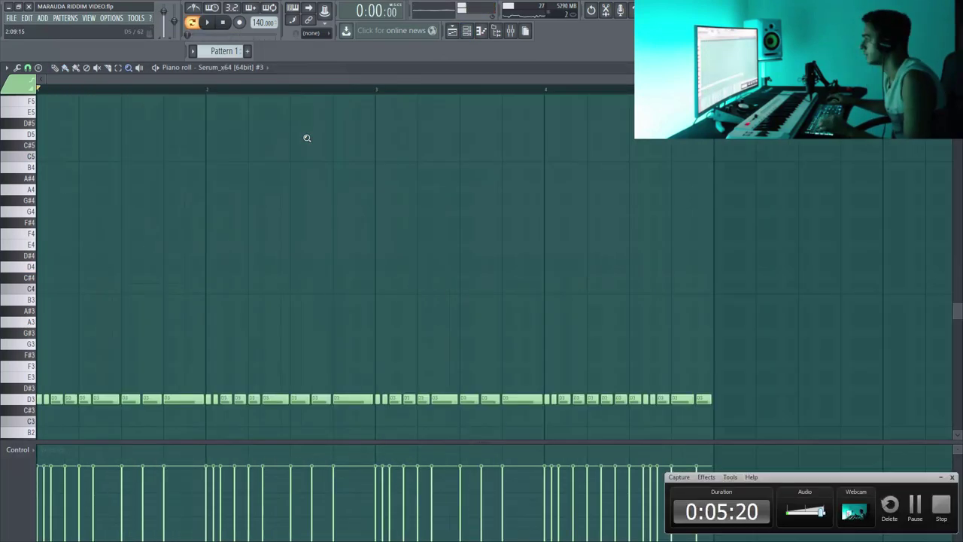
ctrl+right_click(307, 139)
key(space)
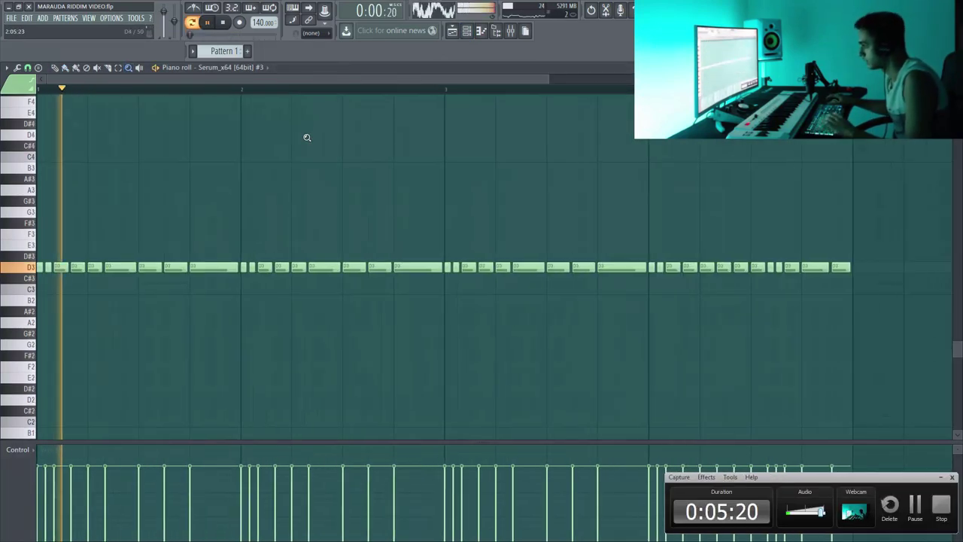
drag(547, 80, 703, 80)
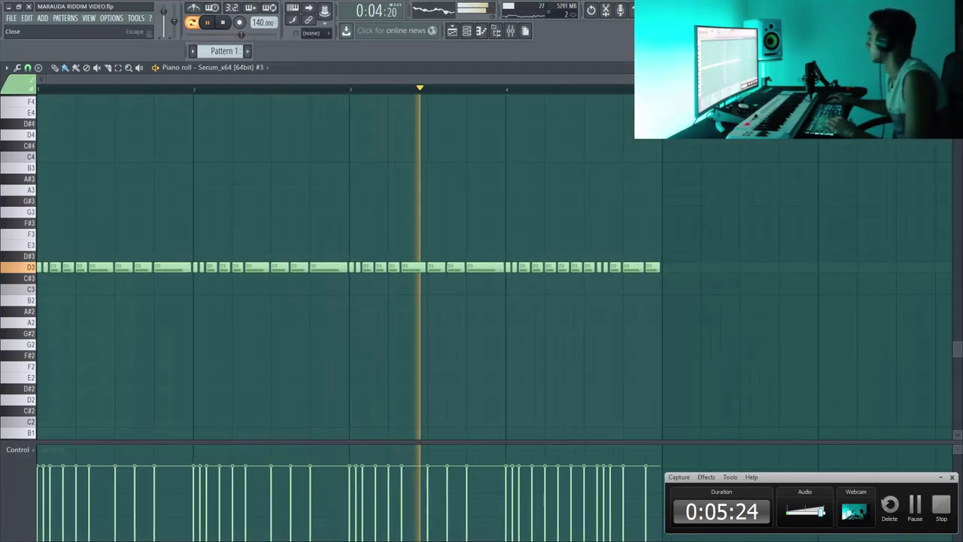
- Close the piano roll and play the arrangement from bar 9
click(954, 67)
click(407, 92)
click(369, 91)
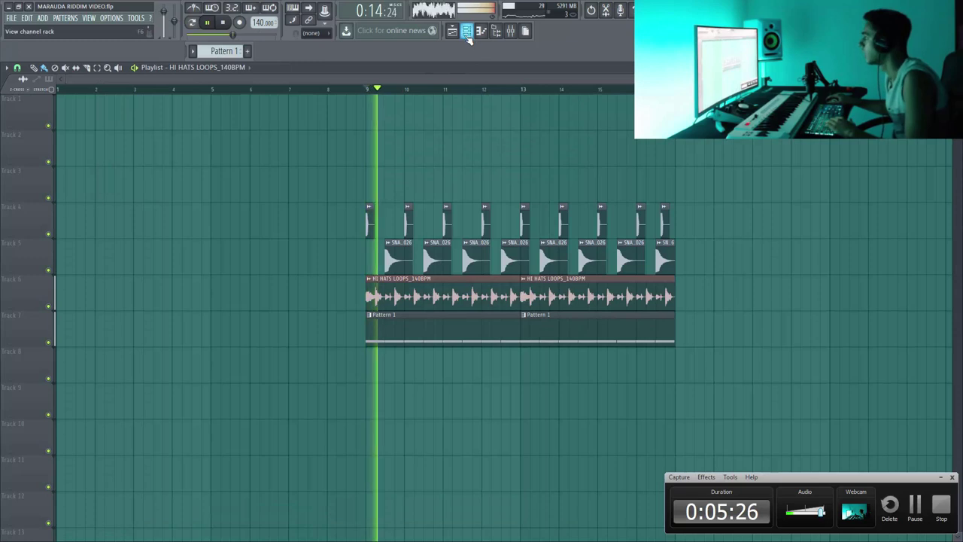
- Add a fourth Serum channel on mixer insert 6 and place a D3 note filling bar 4
click(466, 31)
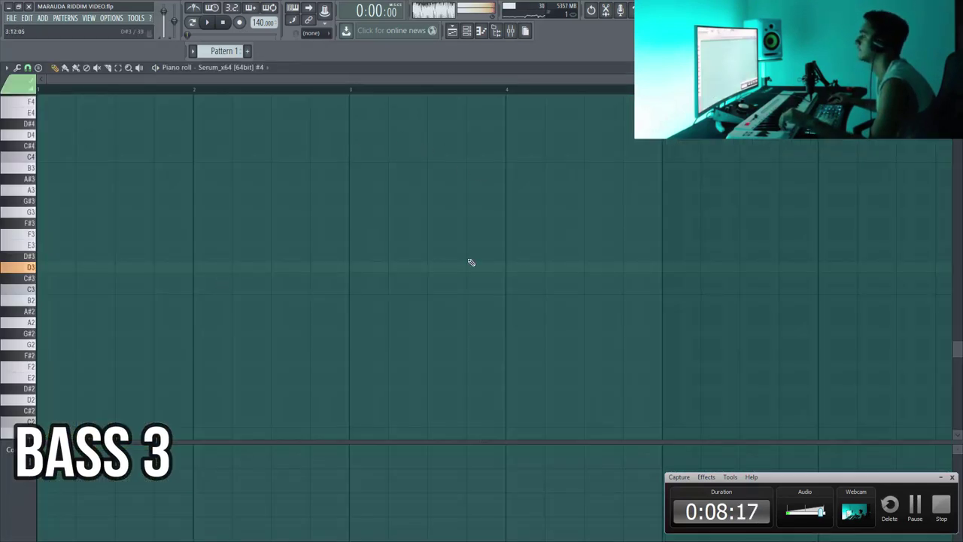
click(511, 269)
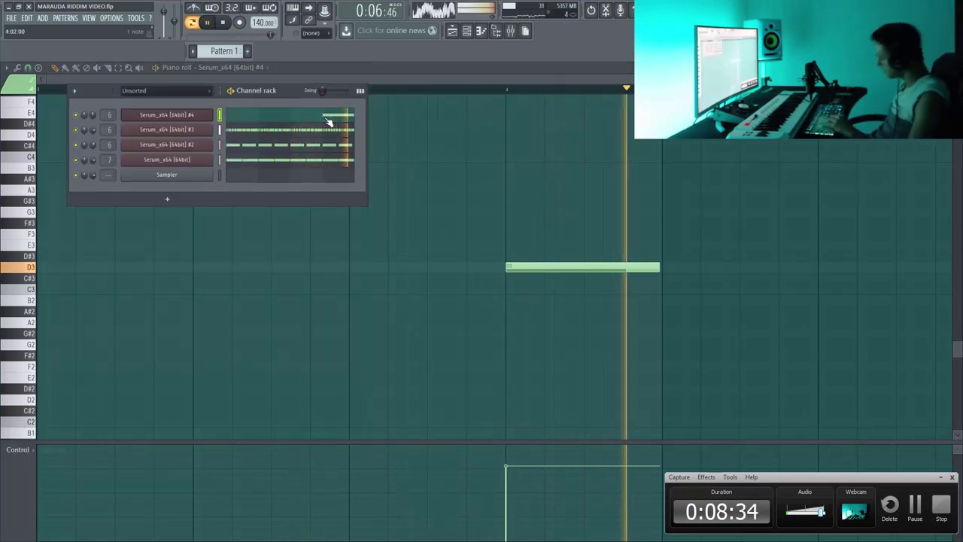
key(space)
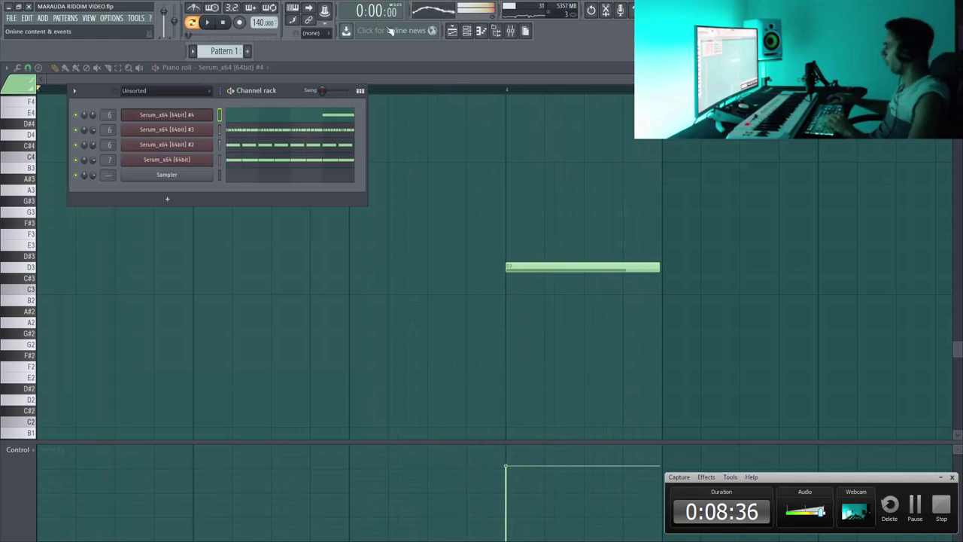
- Audition the playlist from bar 9 with the new Serum #4 bass
click(454, 30)
click(369, 91)
key(space)
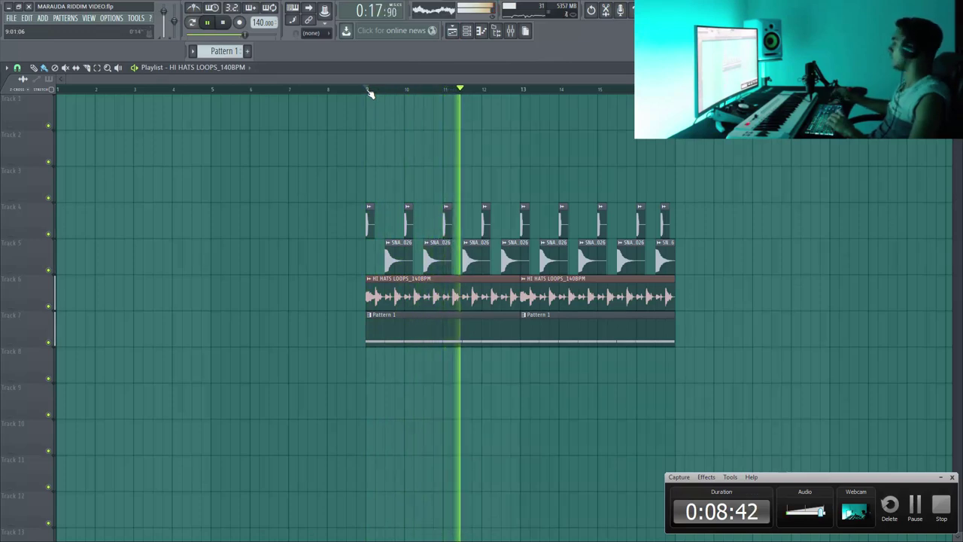
key(space)
- Copy Serum #3's notes from Pattern 1 and create a new pattern named intro
click(466, 30)
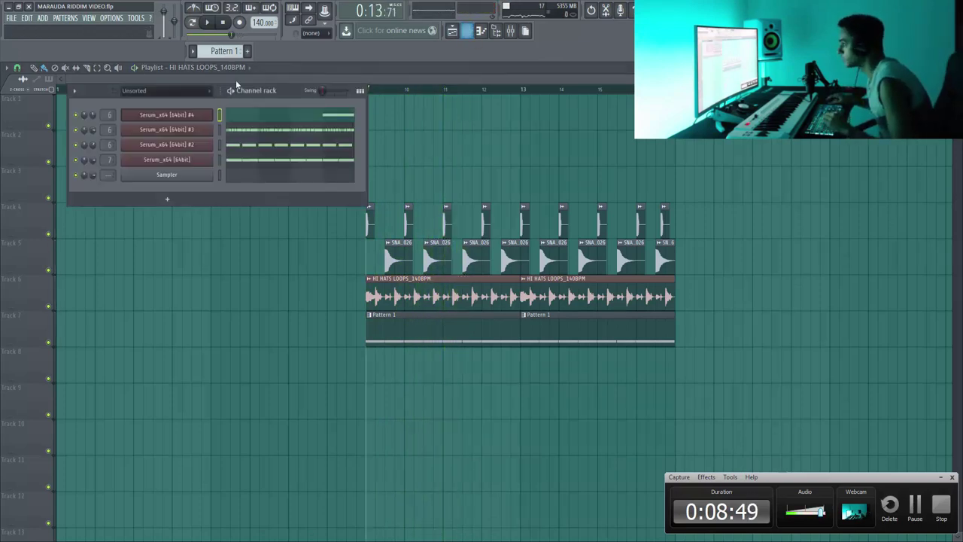
right_click(180, 134)
click(309, 141)
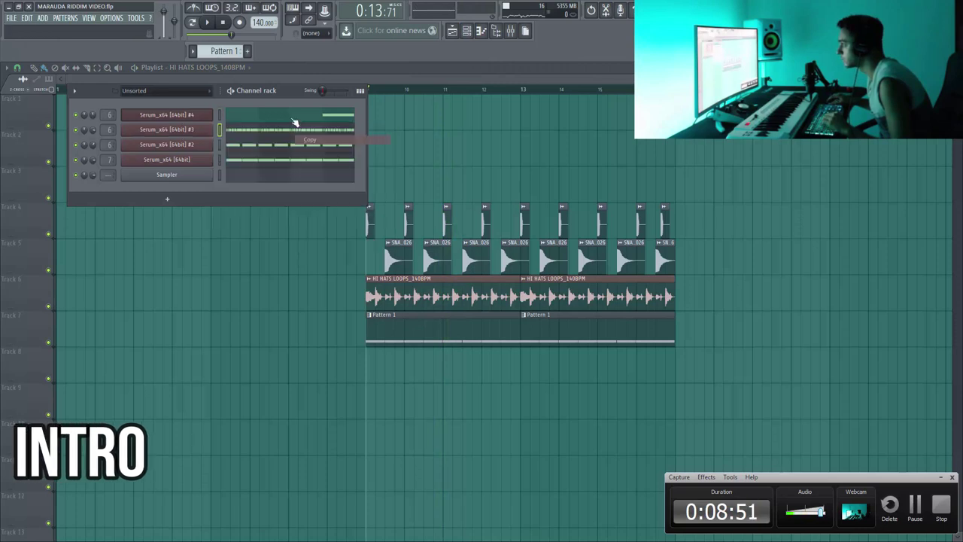
click(246, 51)
text(int)
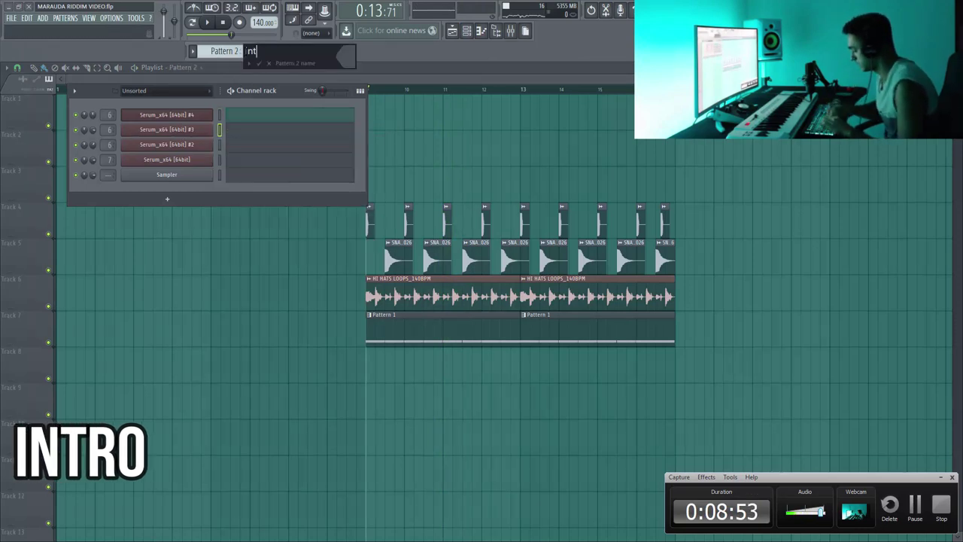
text(ro)
key(Return)
right_click(219, 143)
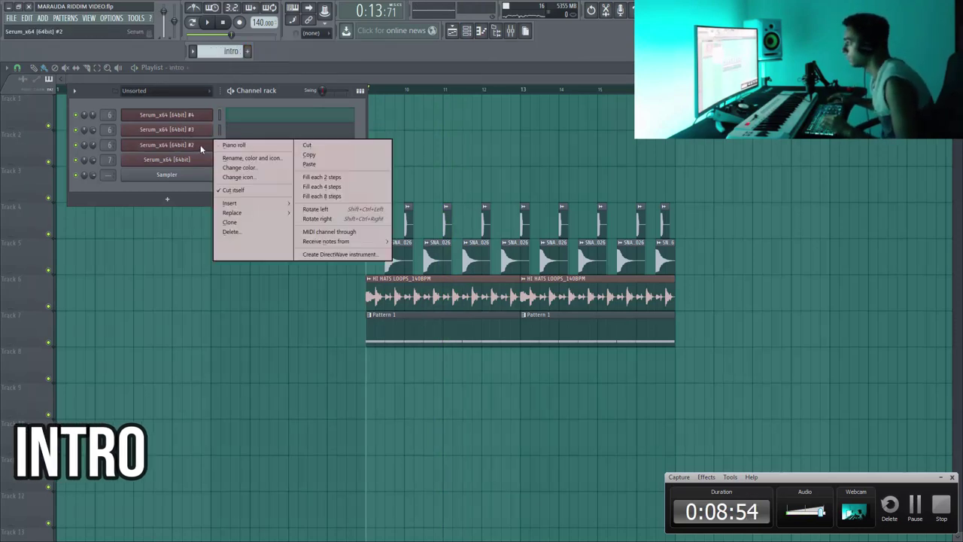
click(301, 161)
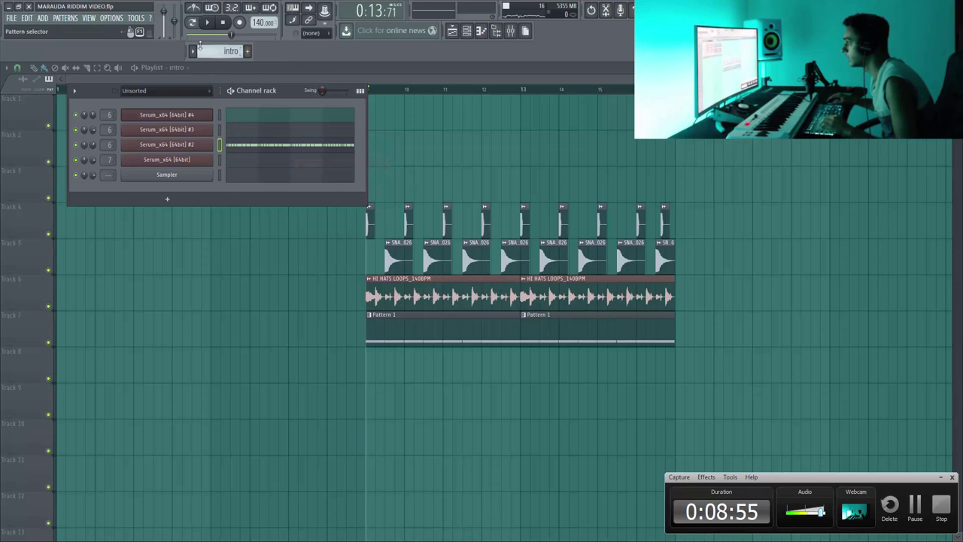
right_click(210, 144)
click(315, 146)
- Paste the copied notes into Serum #3 in the intro pattern and play it
right_click(212, 133)
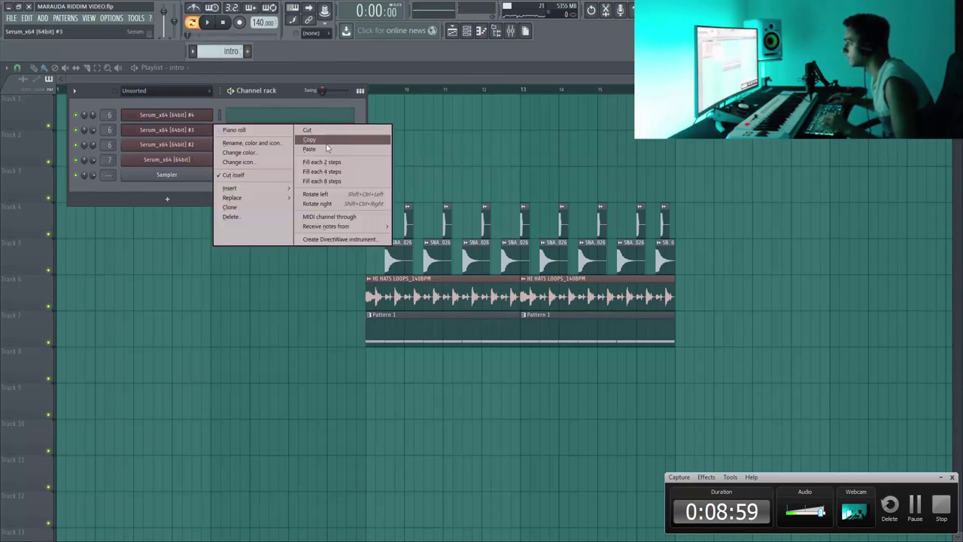
click(324, 149)
key(space)
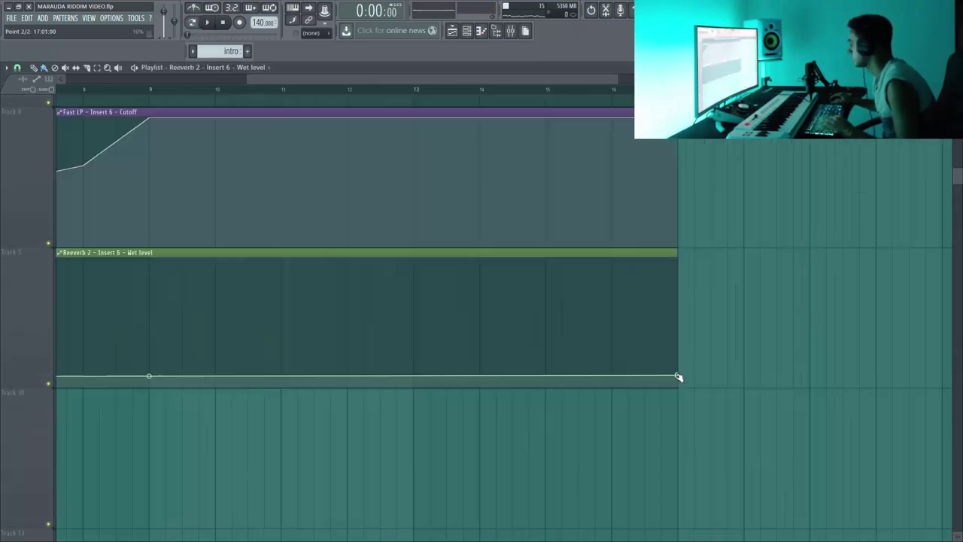
- Copy the end point's value in the Reeverb 2 wet level automation and paste it onto the bar 9 point
right_click(677, 376)
click(701, 507)
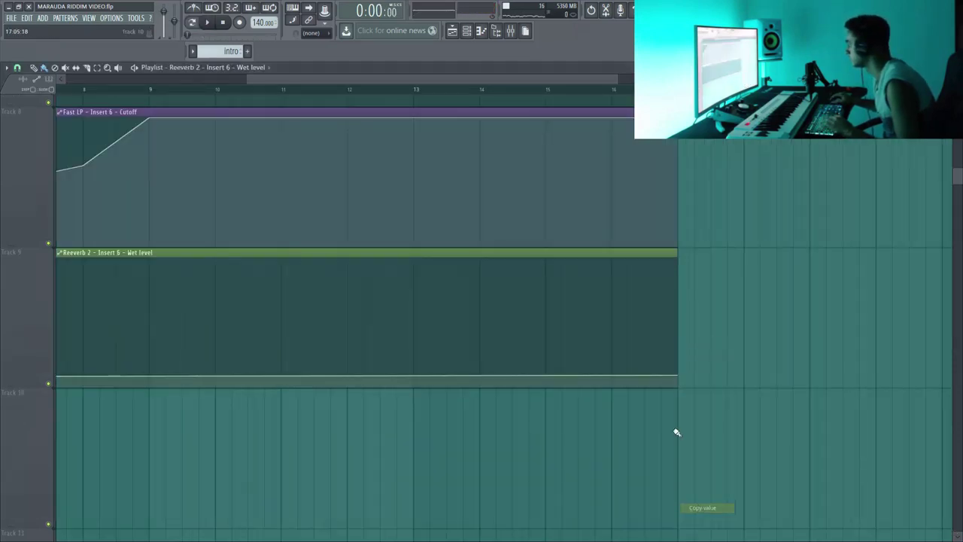
drag(563, 79, 379, 81)
right_click(585, 367)
click(617, 517)
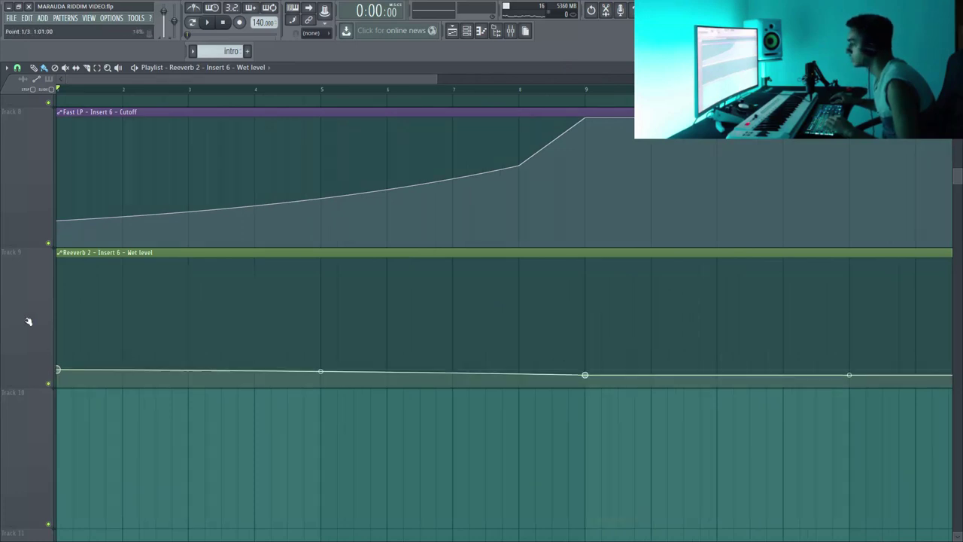
- Raise the wet level automation's start point near maximum so it falls towards bar 9, and play the intro
drag(58, 376, 374, 257)
key(space)
ctrl+right_click(332, 241)
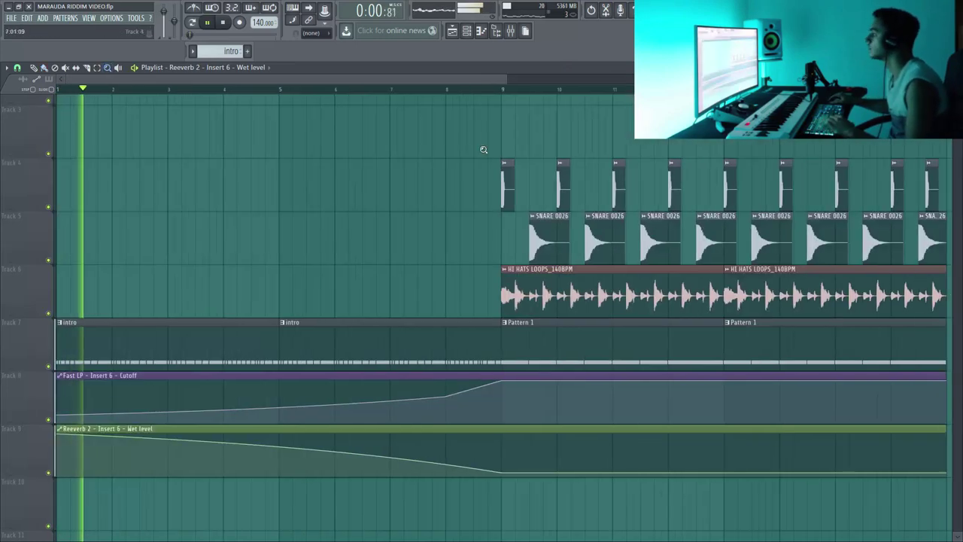
- Lower the bar 8 point of the Fast LP cutoff automation on Insert 6
drag(566, 79, 825, 79)
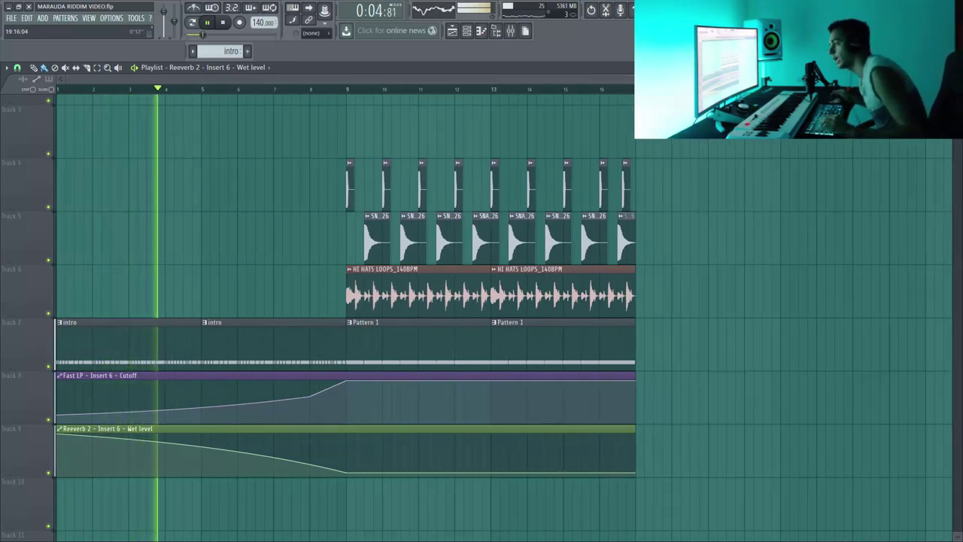
drag(823, 79, 867, 79)
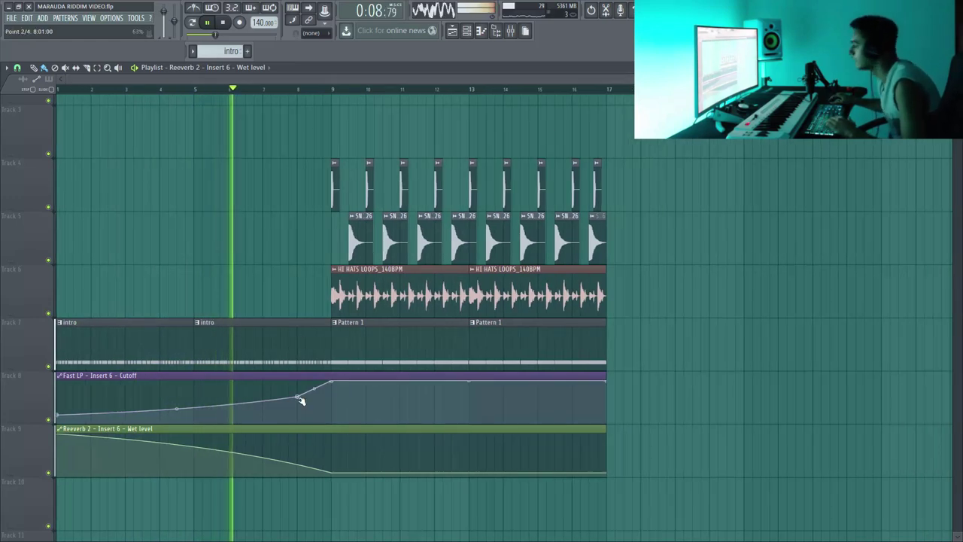
drag(300, 395, 299, 403)
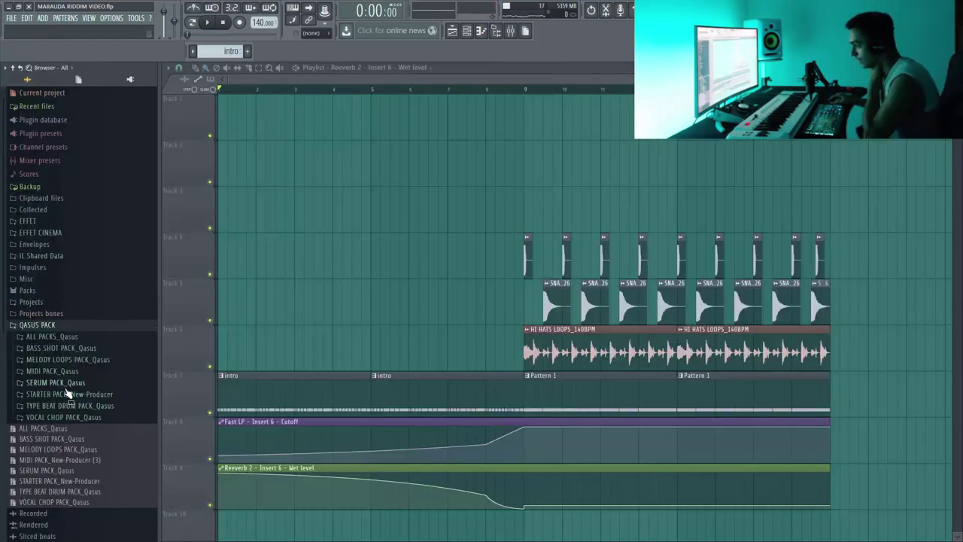
- Place IMPACT - Human_New-Producer from the starter pack's 03. IMPACT folder on Track 1 at bar 1 and play it
click(70, 394)
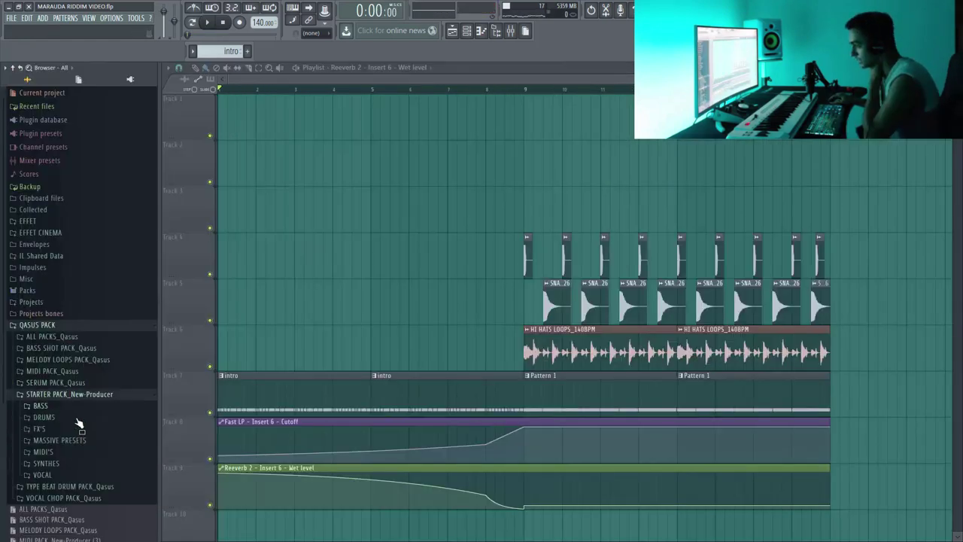
click(54, 429)
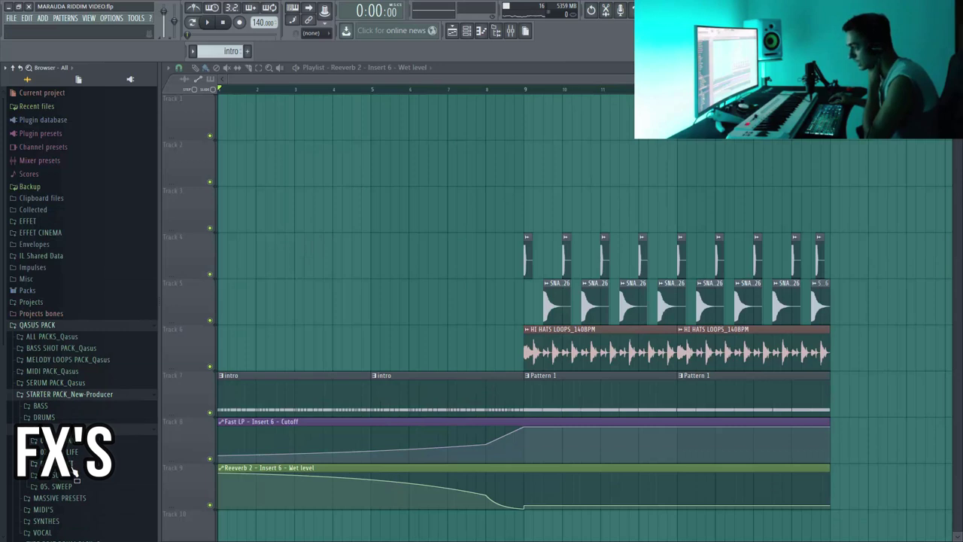
click(60, 463)
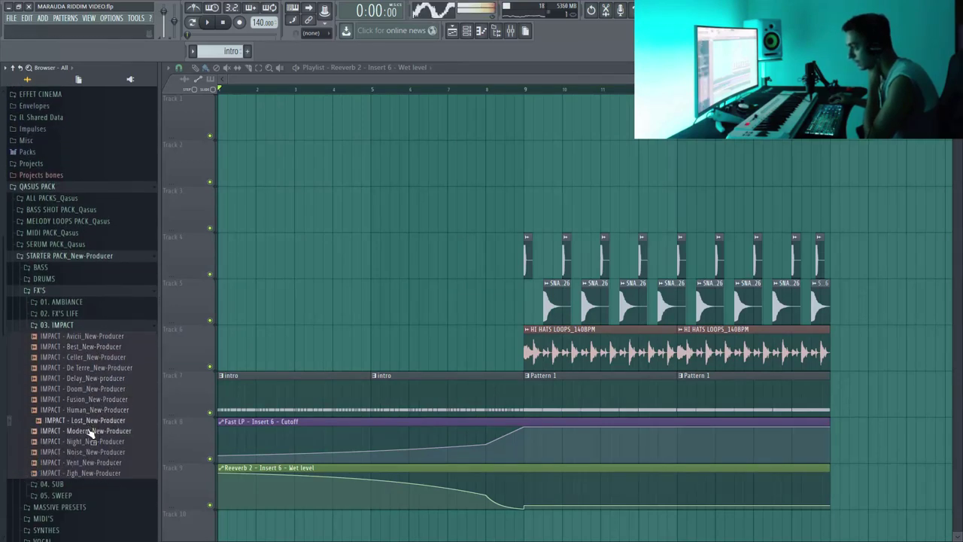
drag(145, 354, 220, 122)
key(space)
- Lower the impact sample's volume in its channel settings and replay the intro
double_click(230, 116)
drag(465, 224, 465, 256)
key(space)
key(space)
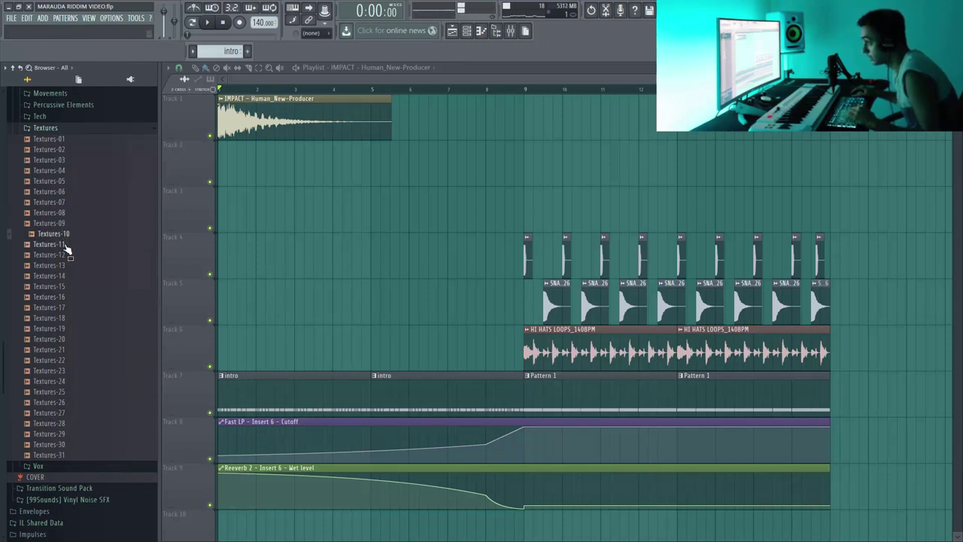
- Position the Textures-10 sample on Track 2 from bar 3 and adjust its channel volume while auditioning from bar 7
drag(409, 151, 295, 150)
key(space)
click(448, 89)
double_click(450, 163)
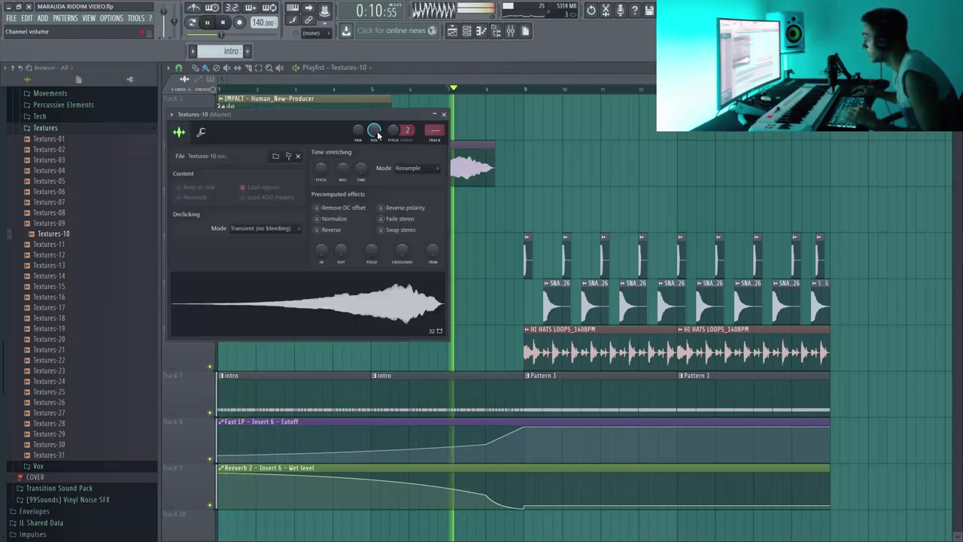
key(space)
key(space)
- Layer Textures-21 and Textures-22 on Tracks 3 and 4 from bar 1 and set Textures-22's volume to 25%
drag(472, 171, 490, 172)
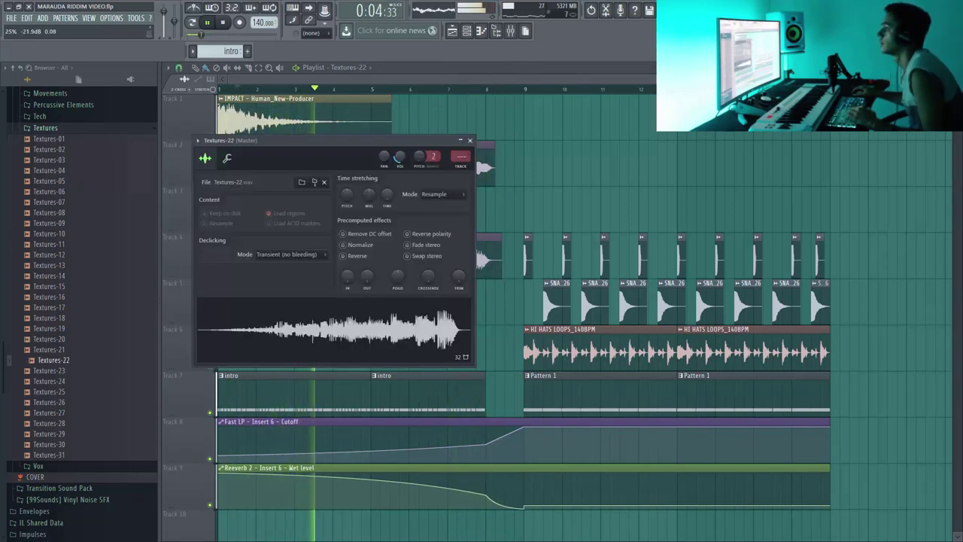
click(470, 141)
click(700, 157)
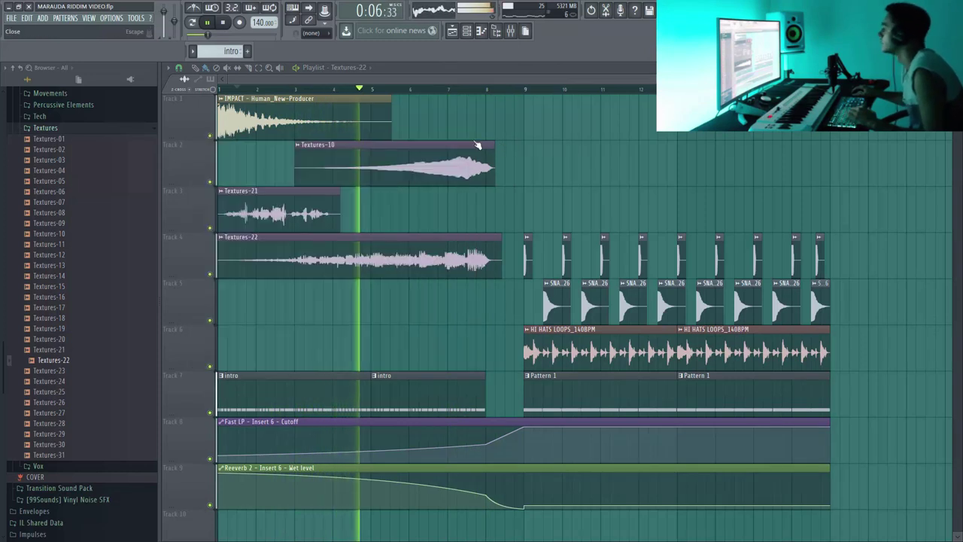
right_click(702, 158)
scroll(790, 173, down, 2)
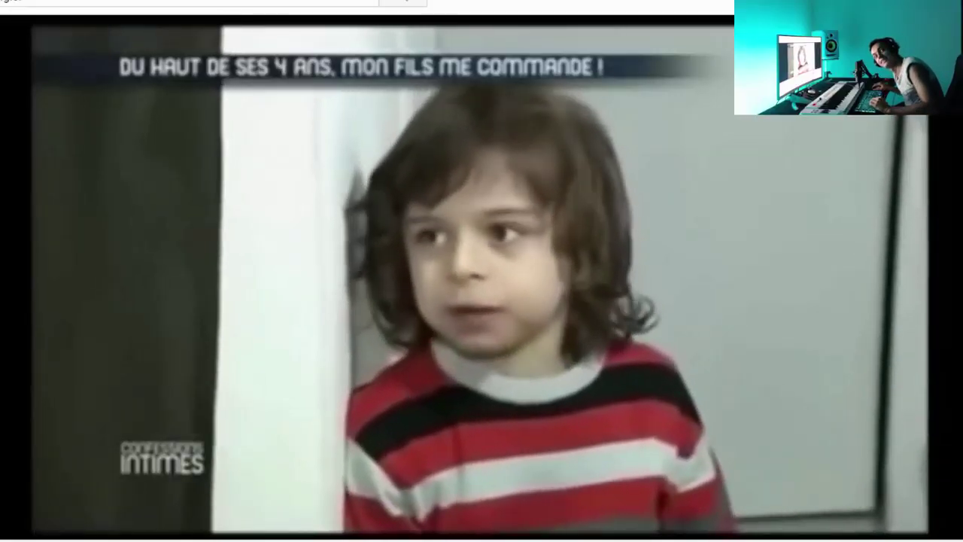
- Solo Track 10 and audition the J'vais t'étrangler !!! clip from several positions up to about bar 14
key(space)
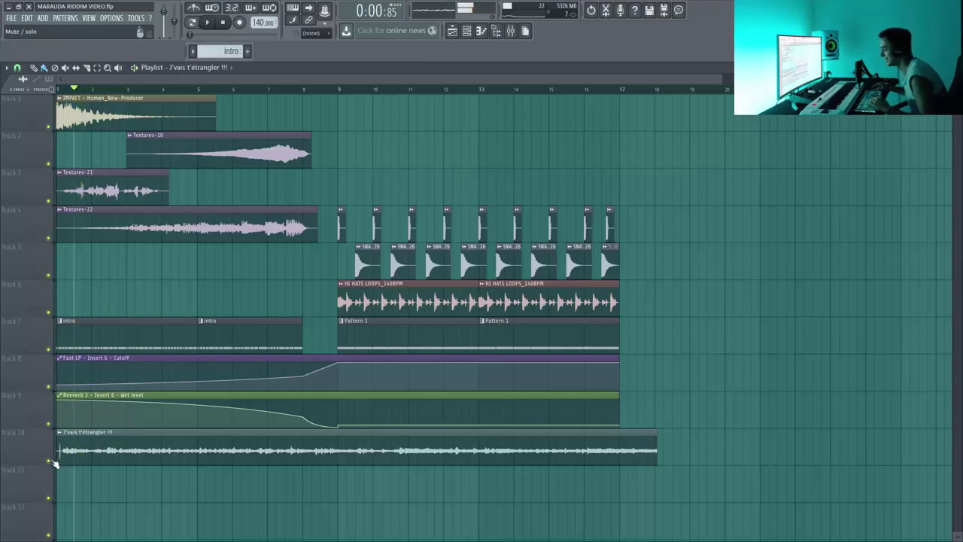
click(172, 458)
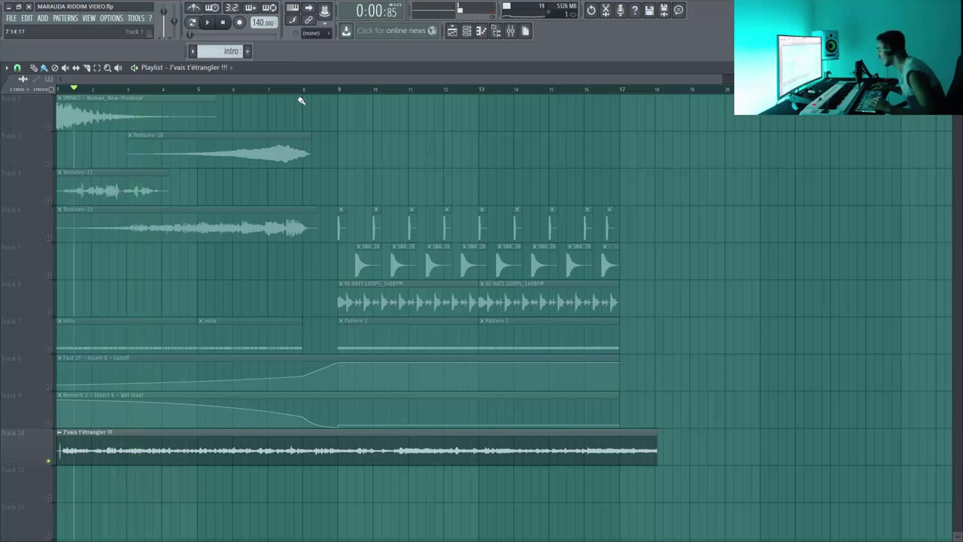
click(276, 90)
click(329, 90)
click(383, 90)
click(461, 90)
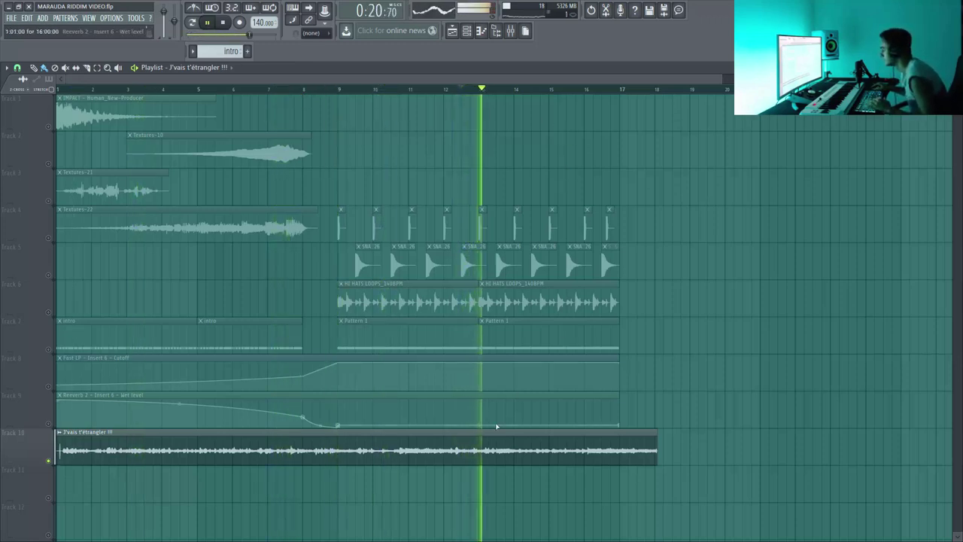
double_click(486, 452)
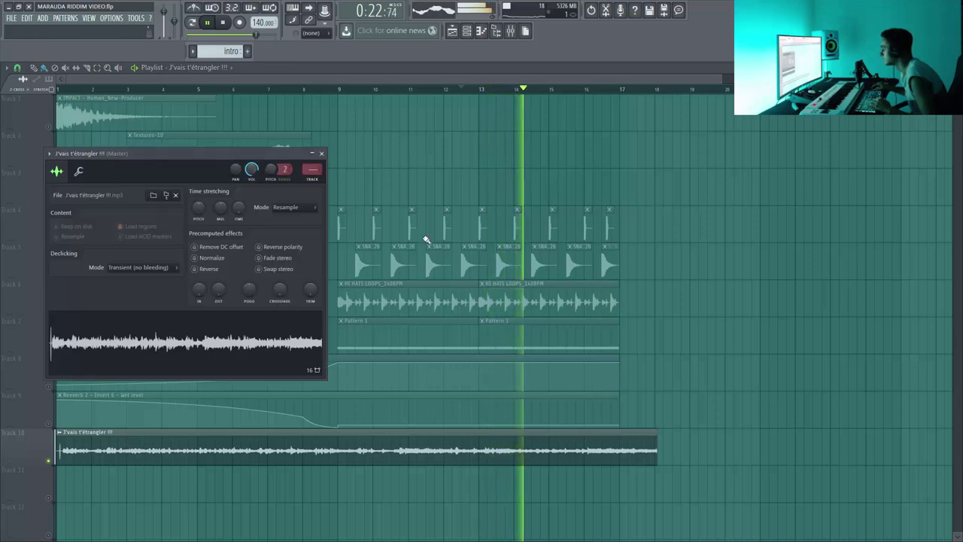
double_click(529, 442)
key(space)
key(space)
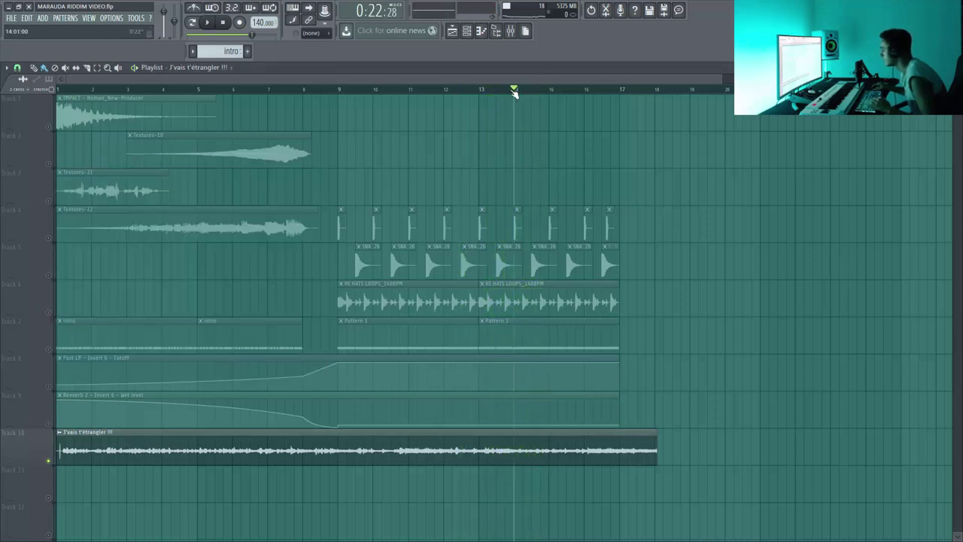
key(space)
key(space)
- Slice the J'vais t'étrangler !!! clip at bar 14 and delete the part before the cut
key(c)
drag(516, 432, 518, 462)
key(b)
right_click(512, 461)
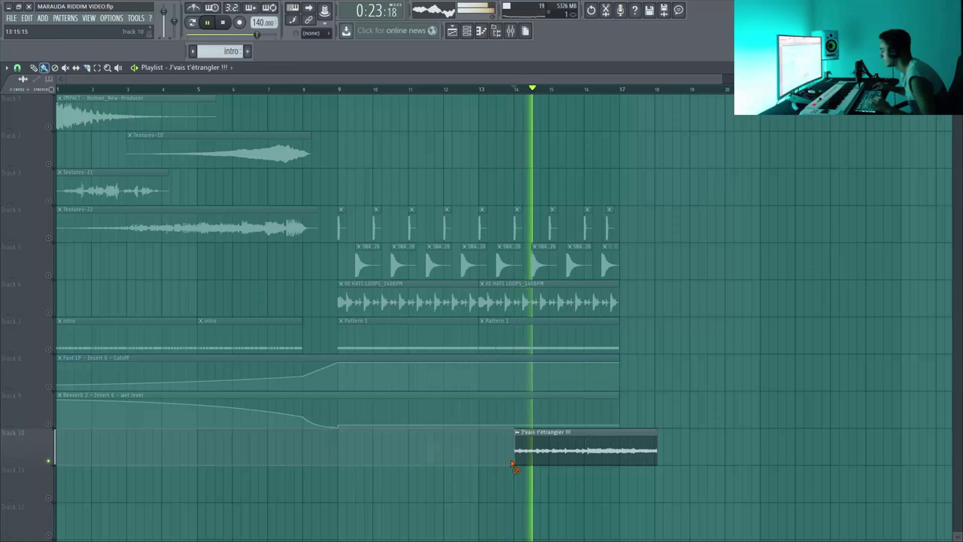
- Move the remaining vocal clip on Track 10 to start at bar 8 and play it from there
key(space)
drag(585, 445, 356, 444)
key(space)
click(271, 382)
key(space)
key(space)
- Slice the vocal clip on Track 10 to keep only the part between bars 8 and 9
key(z)
drag(291, 419, 420, 481)
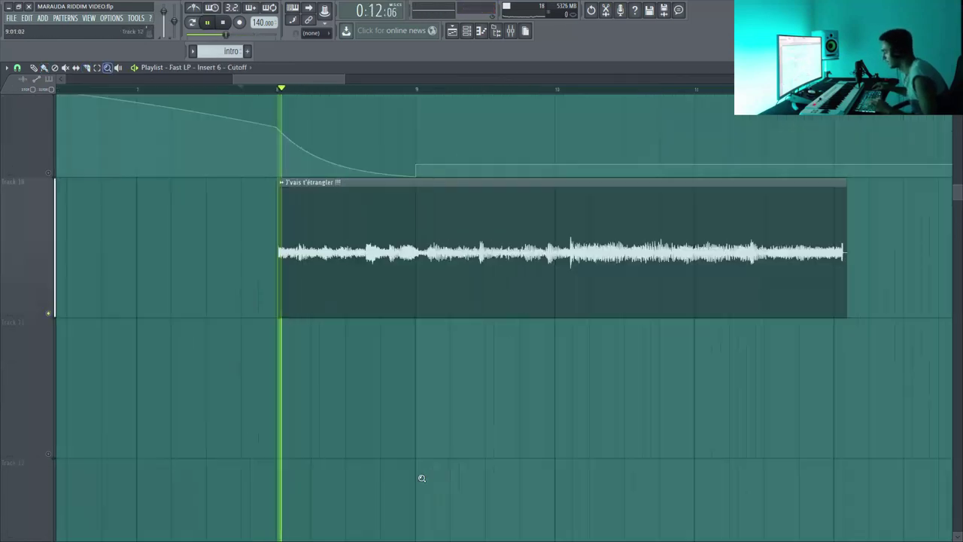
key(b)
key(space)
key(c)
click(385, 251)
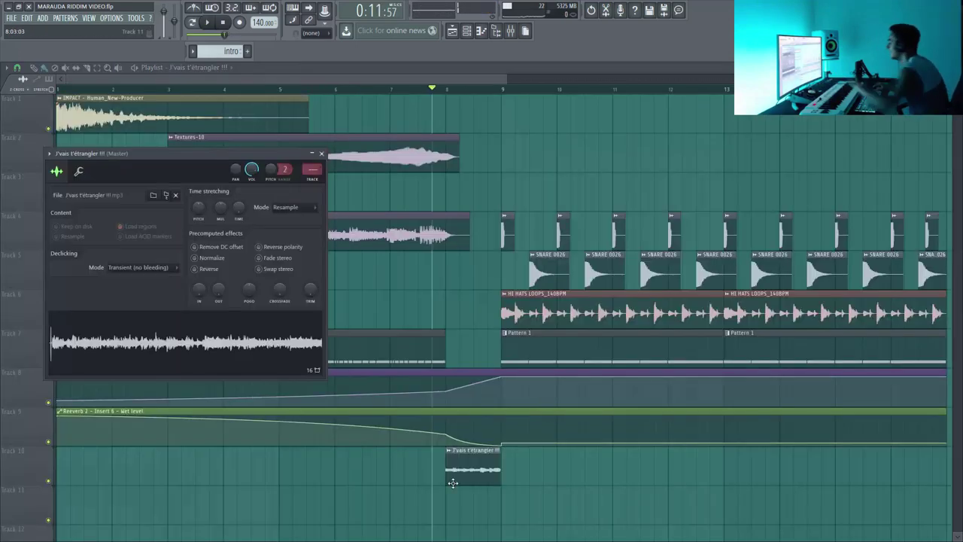